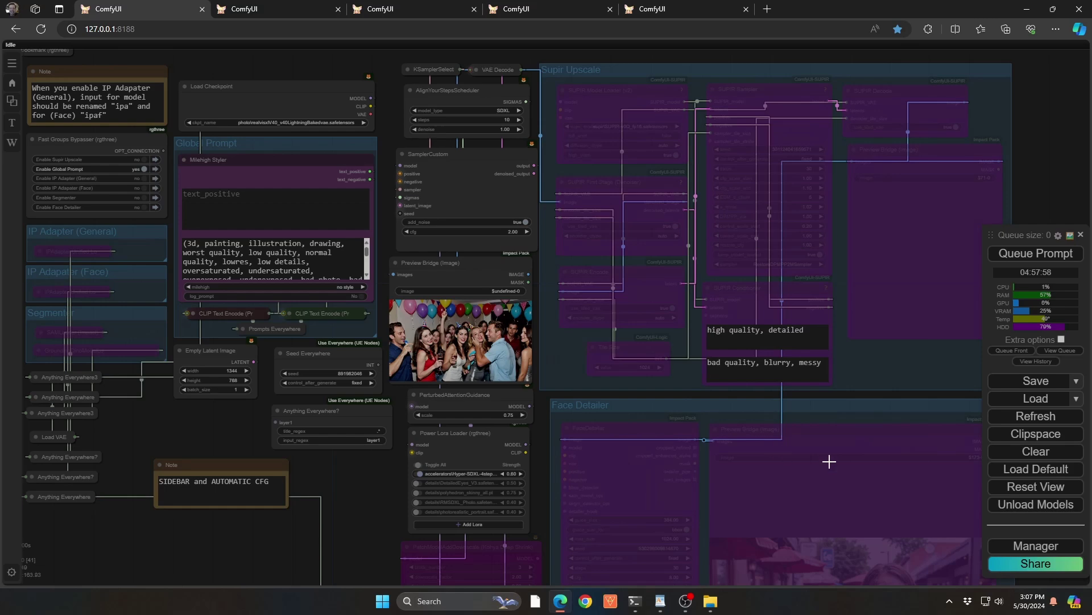
Search the installable custom nodes for "sidebar", then close the node list and the manager.
click(1010, 544)
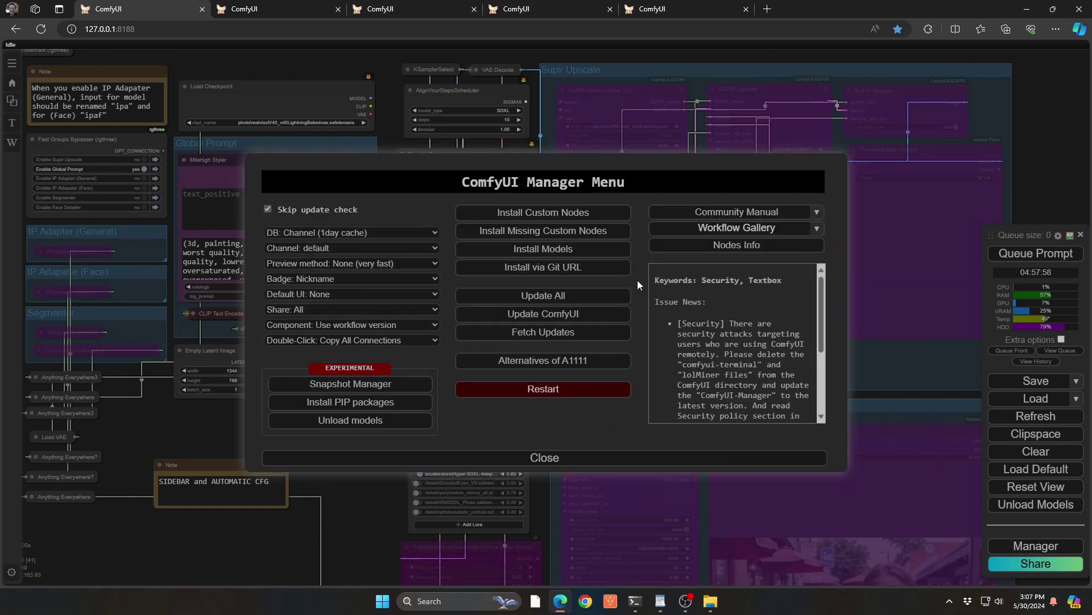
click(538, 212)
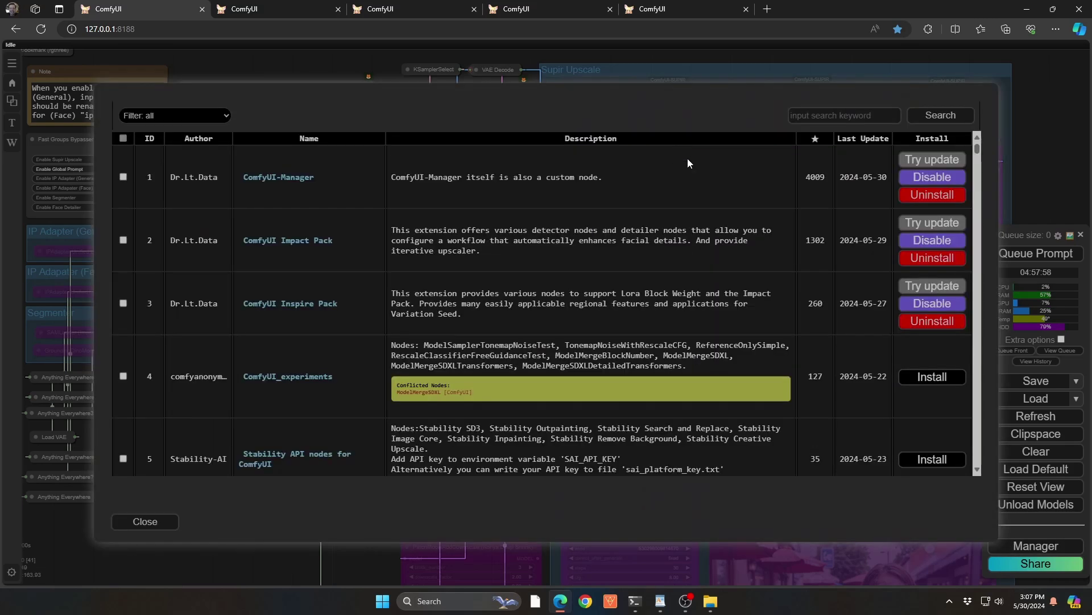
click(809, 116)
text(side)
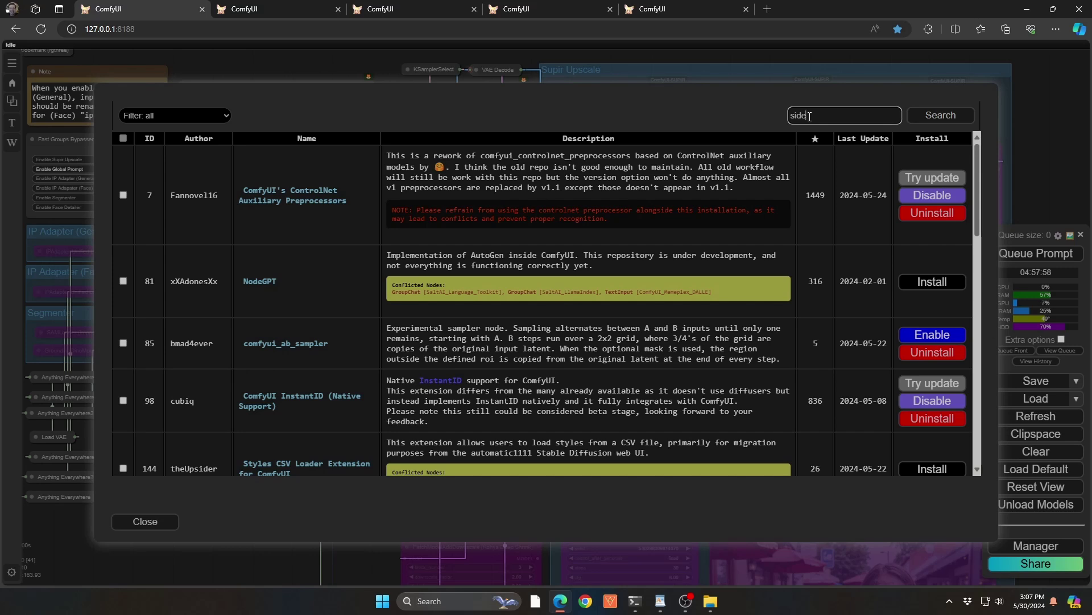
text(bar)
key(Return)
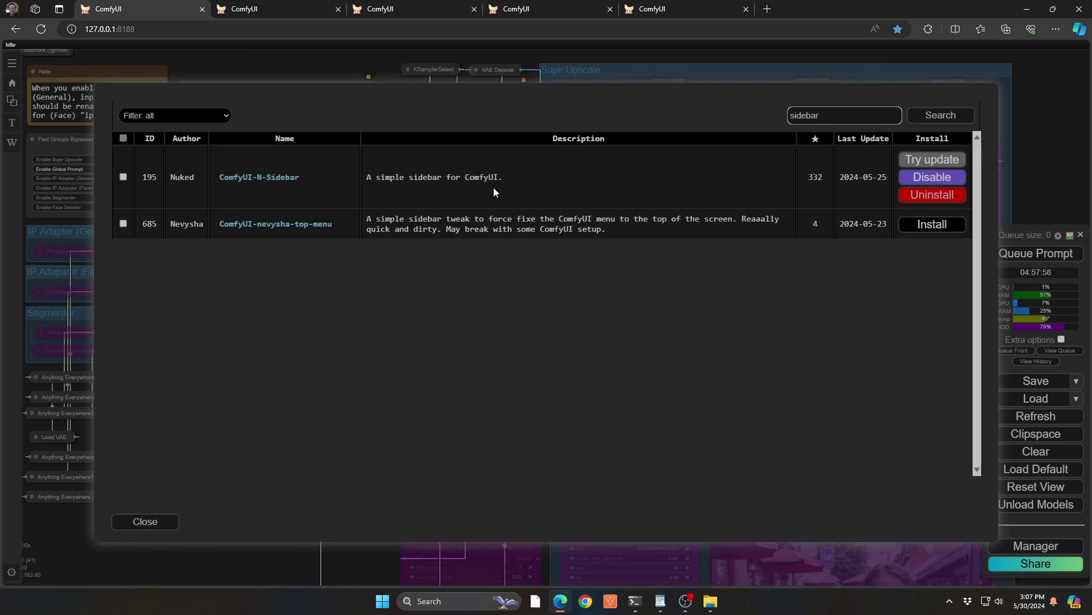
click(146, 522)
click(343, 458)
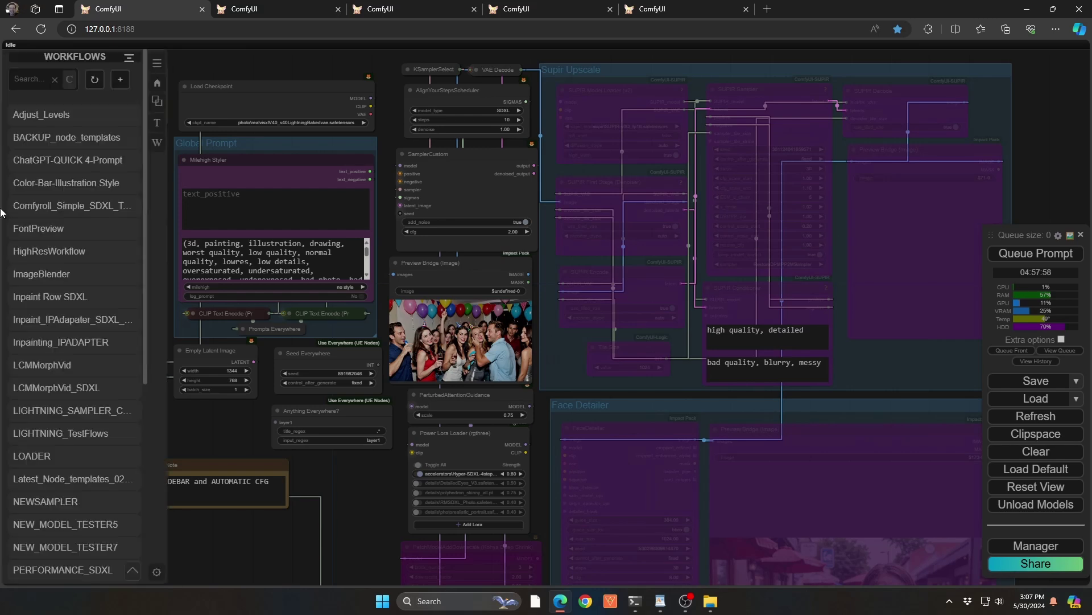
Show the sidebar's node list and preview the pinned ImageColorToMask, IPAdapter and IPAdapter FaceID nodes.
mouse_move(1, 212)
click(156, 84)
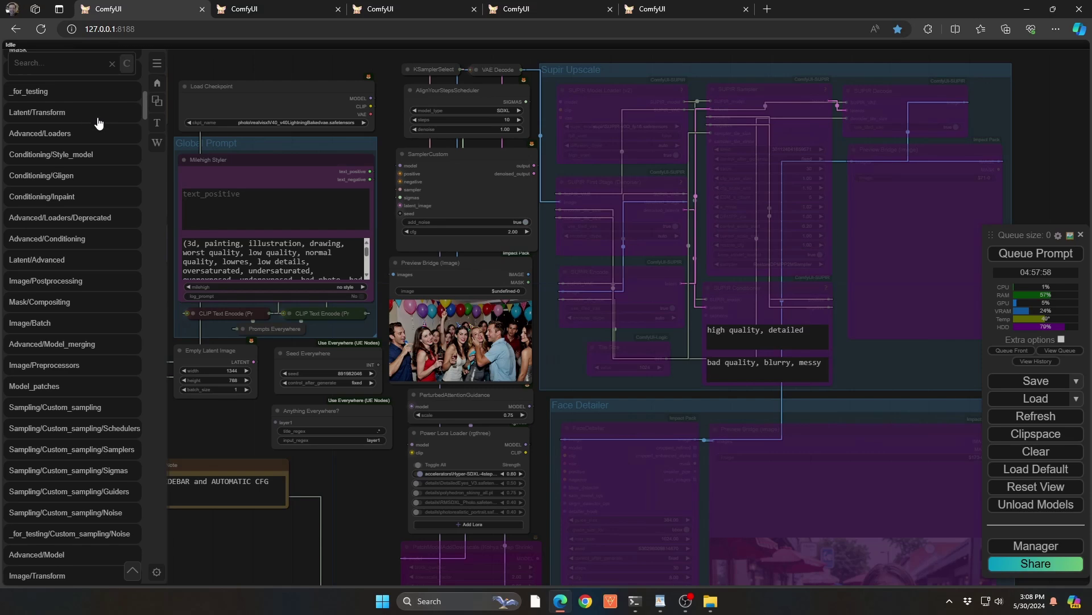
scroll(94, 119, up, 10)
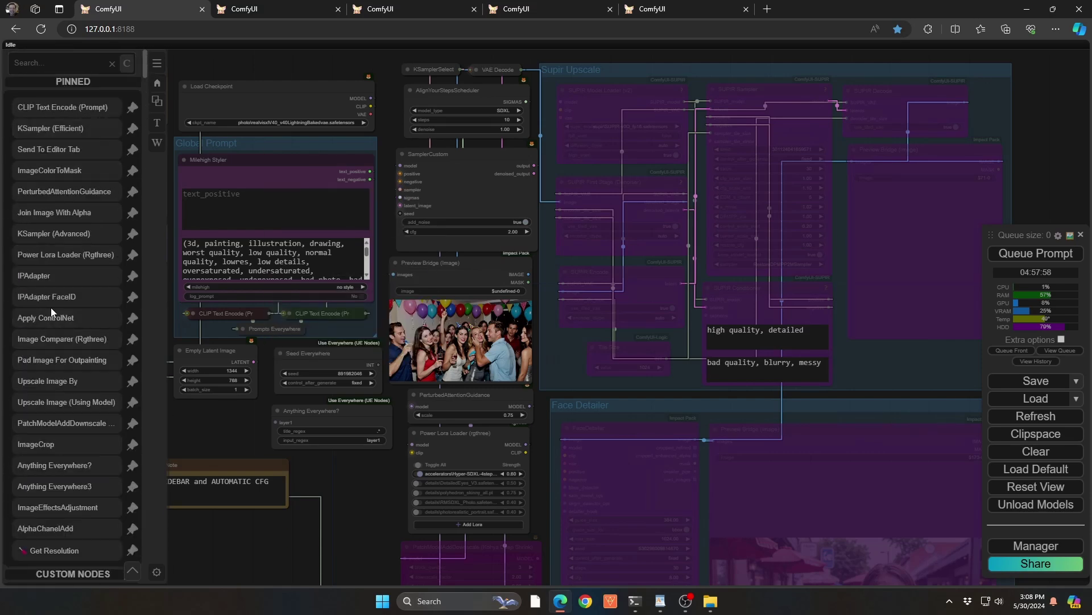
scroll(53, 310, down, 3)
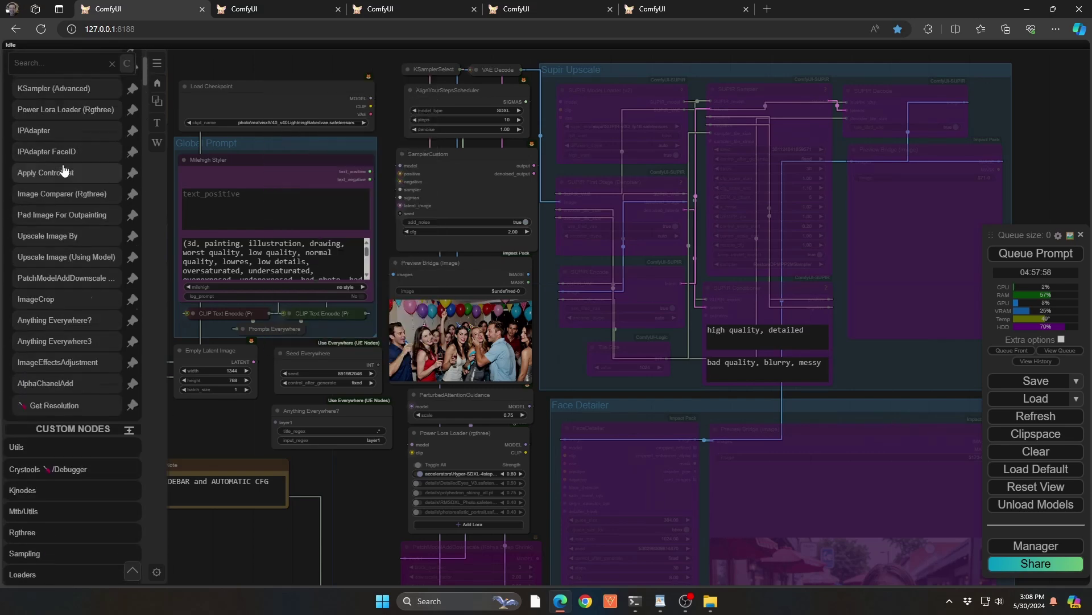
scroll(63, 170, up, 3)
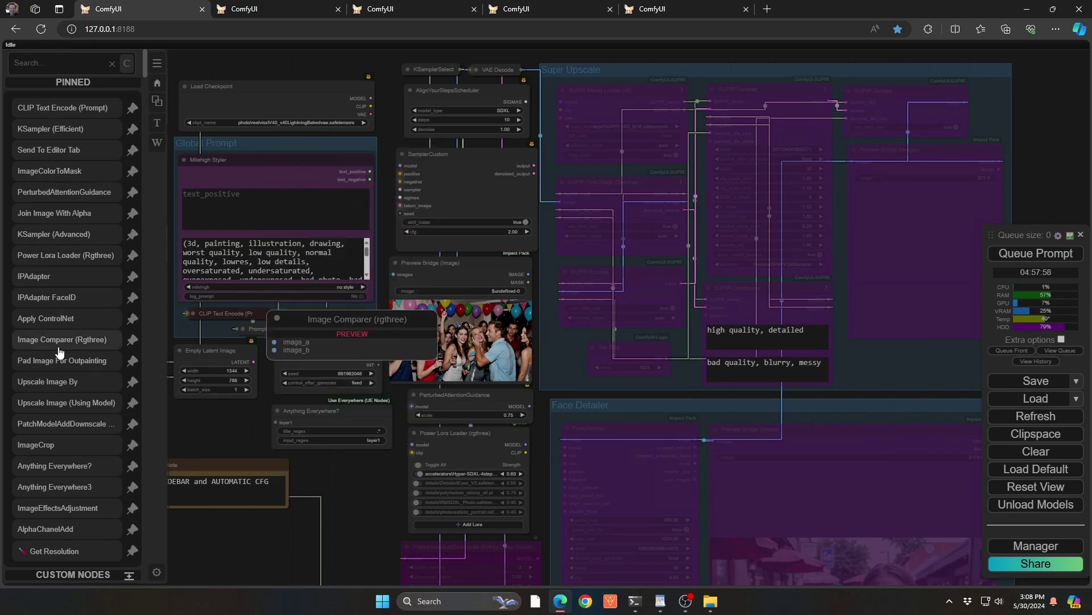
mouse_move(80, 168)
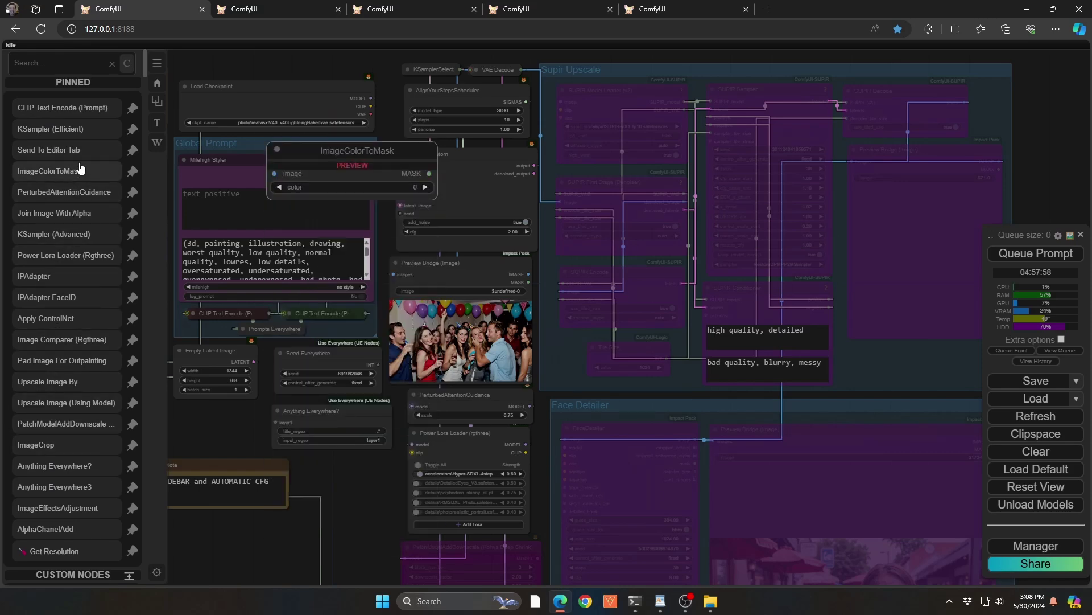
mouse_move(69, 244)
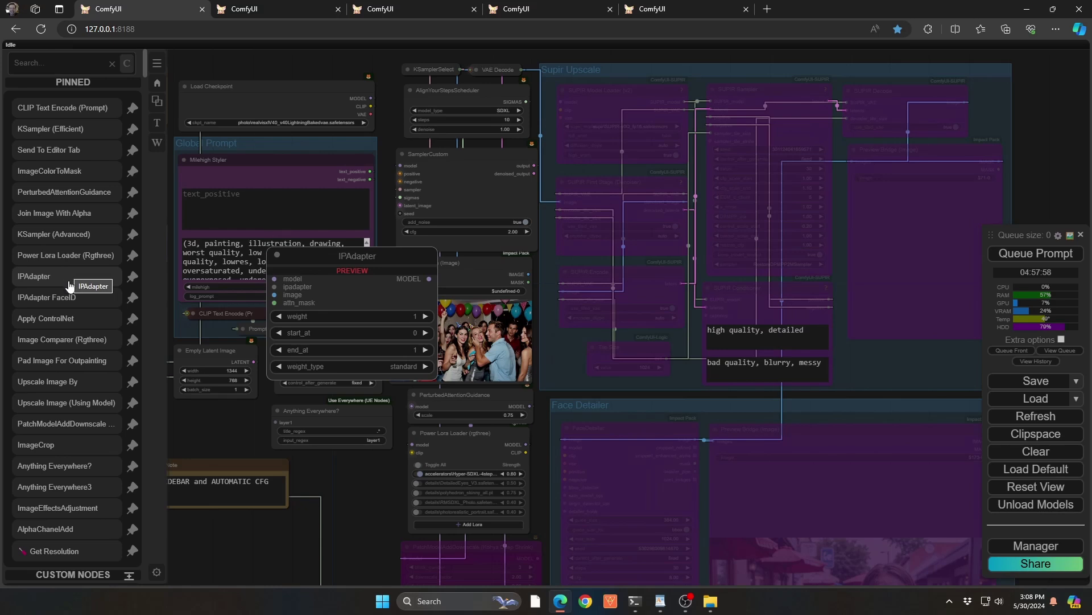
mouse_move(70, 299)
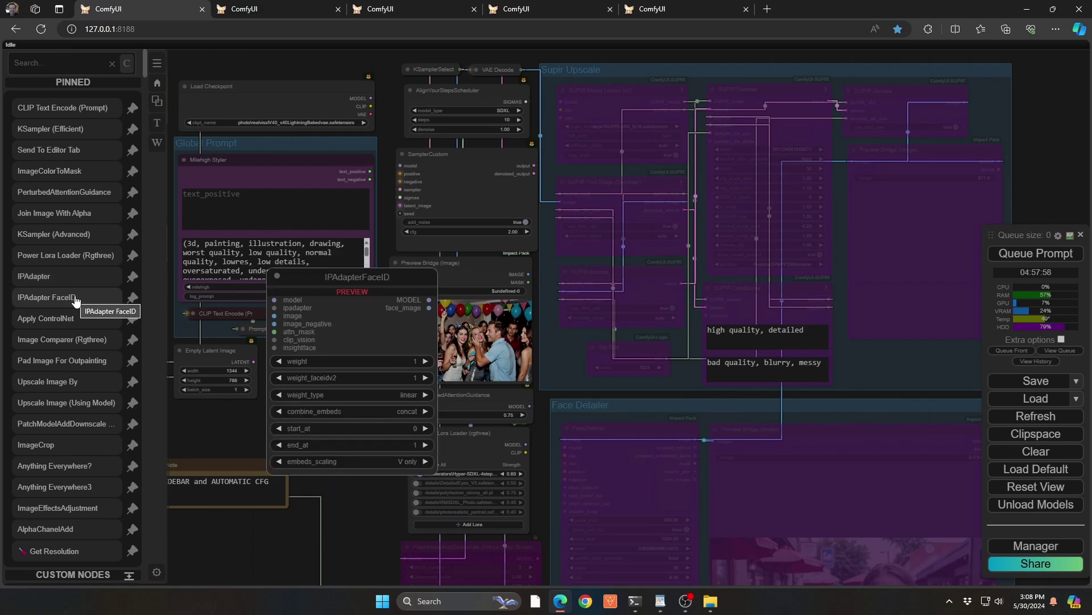
Expand the Rgthree category under the custom nodes, look over its nodes, and collapse it.
scroll(74, 300, down, 4)
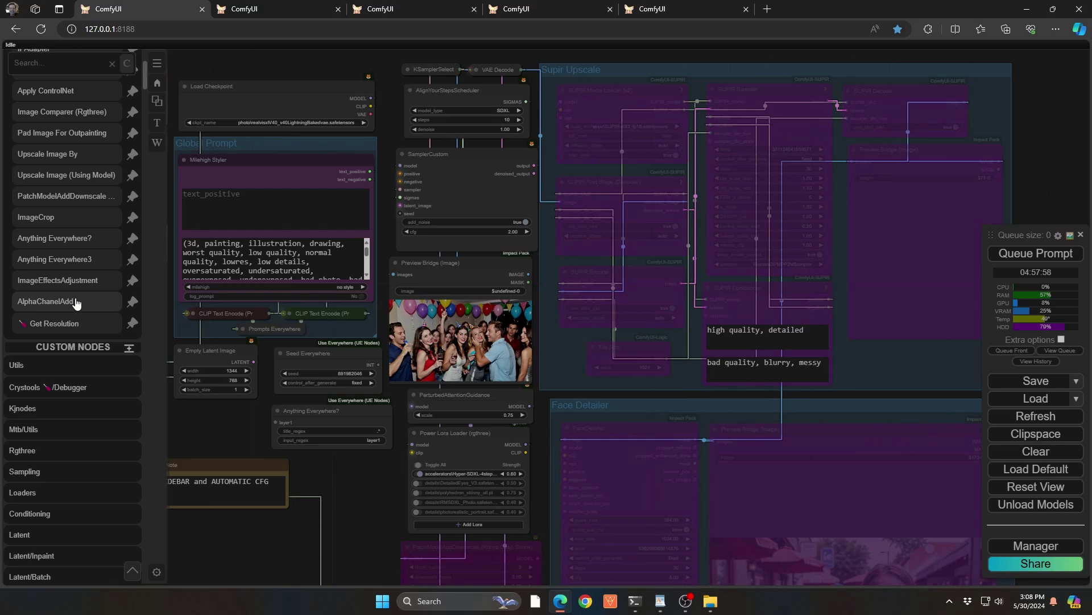
scroll(77, 303, down, 2)
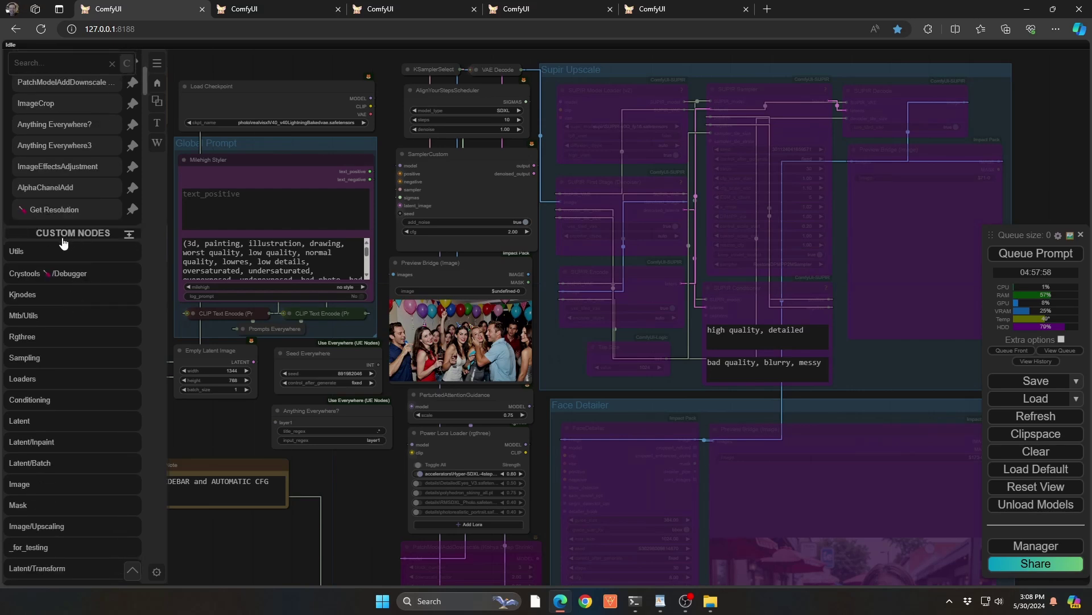
click(33, 339)
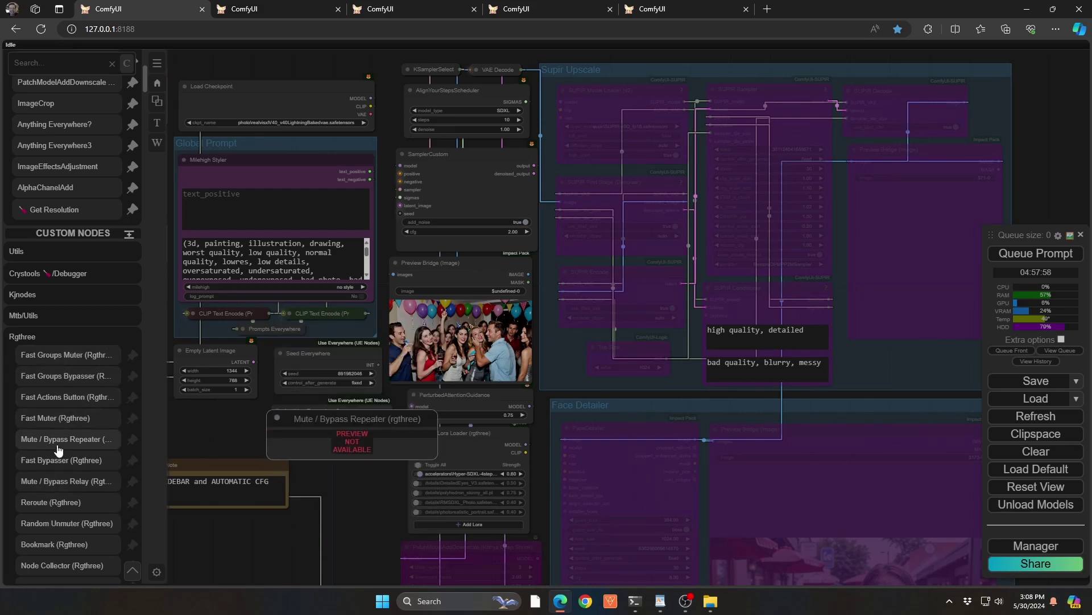
mouse_move(83, 374)
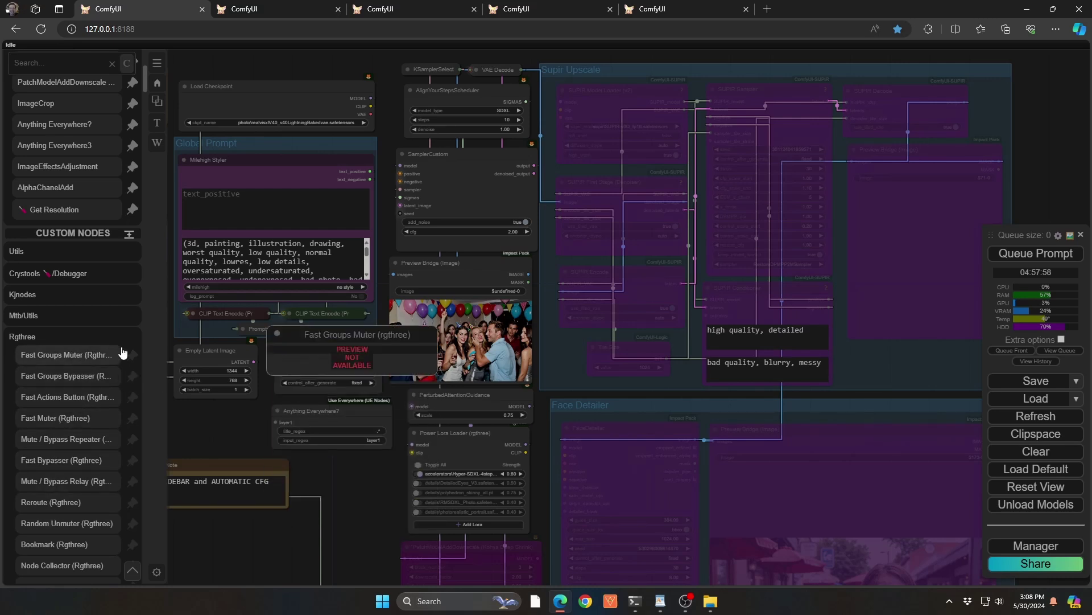
click(39, 337)
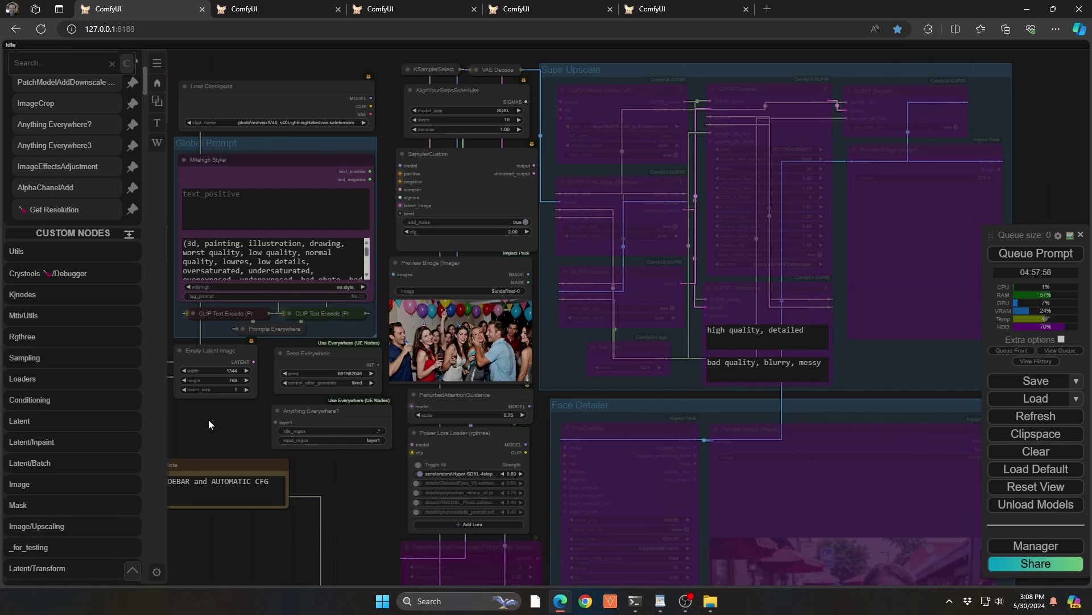
Place the pinned Apply ControlNet node on an empty canvas area, then delete it.
drag(209, 419, 812, 404)
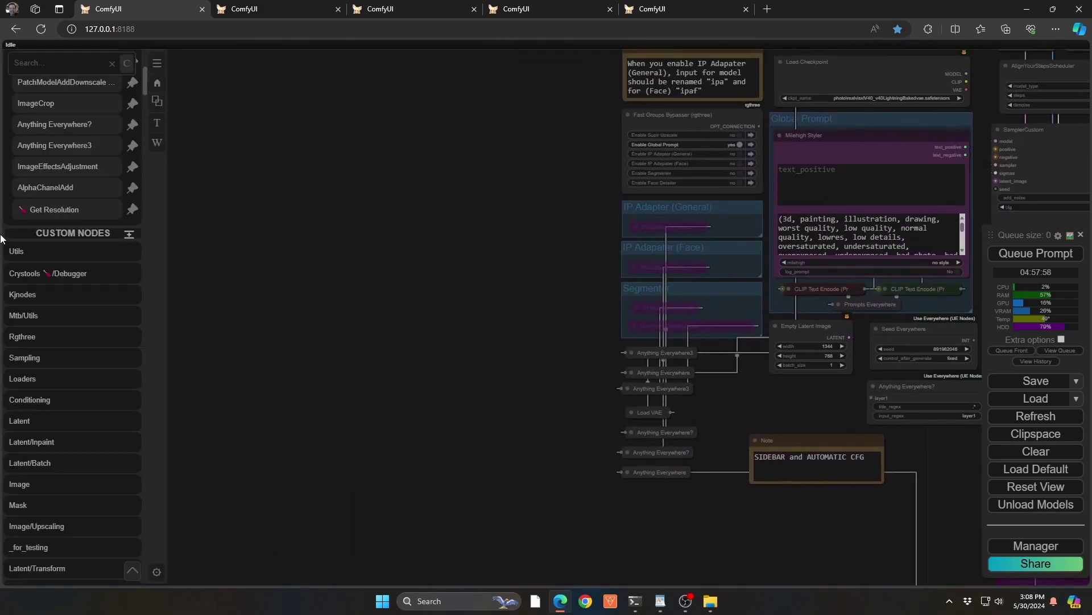
scroll(79, 248, down, 1)
scroll(80, 245, up, 5)
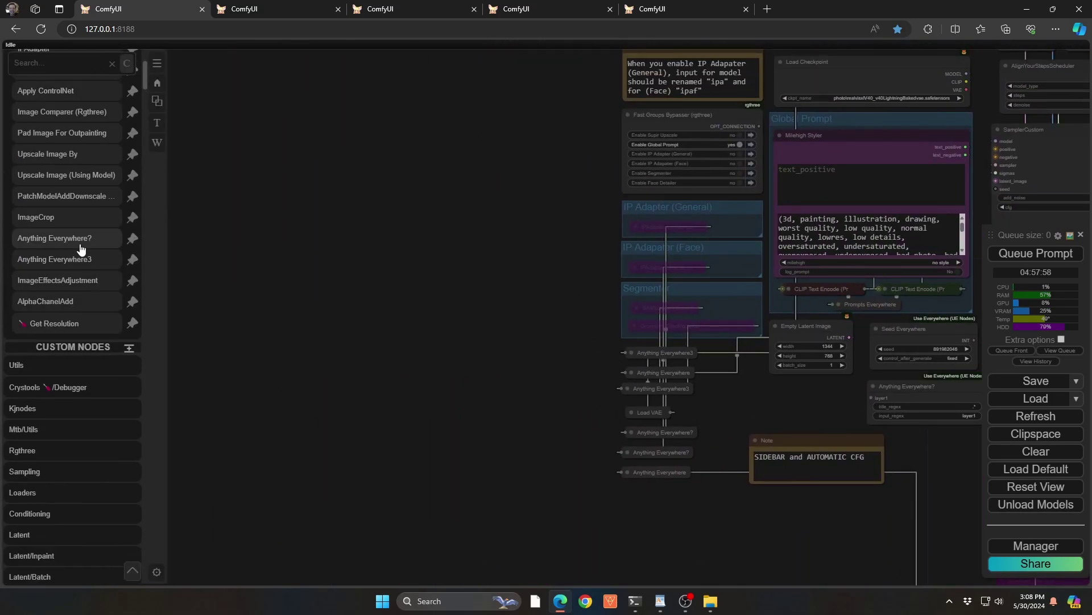
drag(63, 206, 299, 219)
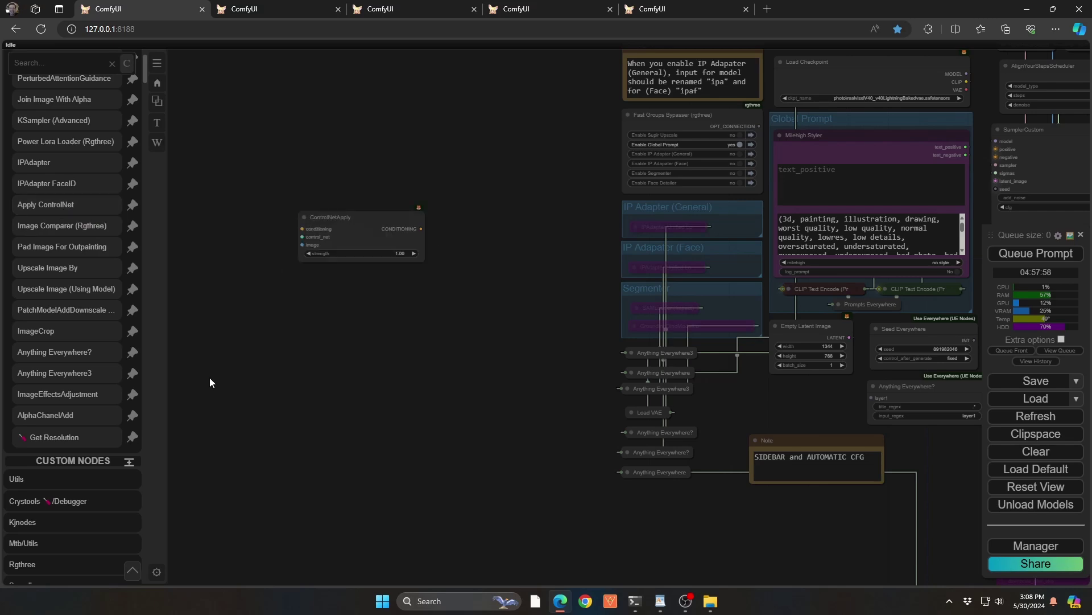
click(356, 217)
key(Delete)
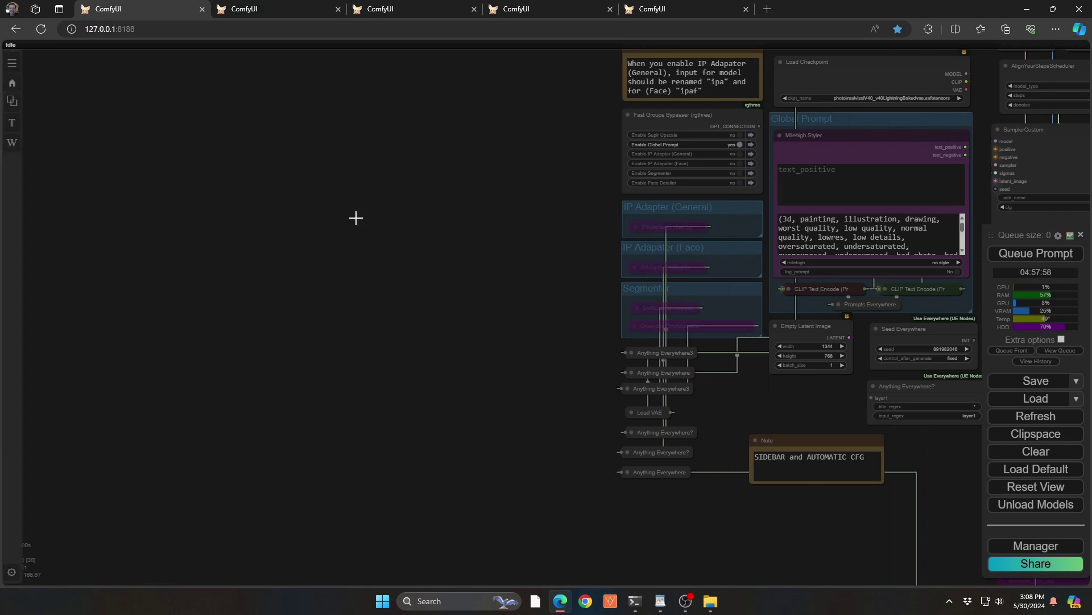
Expand the Sampling category under the custom nodes and examine the KSampler (Advanced) preview and its pin.
mouse_move(27, 193)
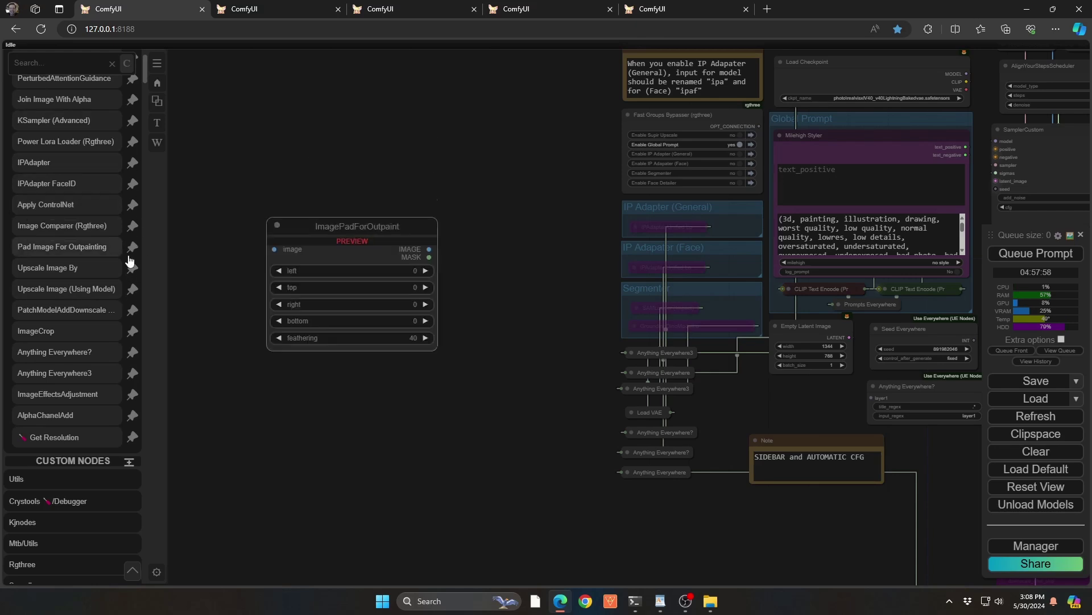
scroll(66, 366, down, 5)
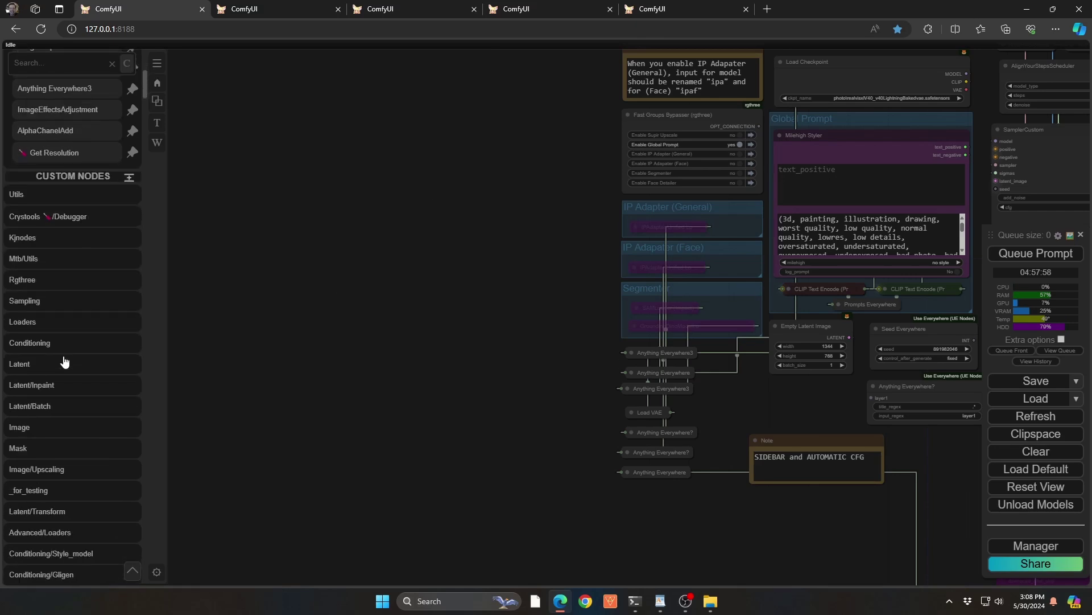
click(30, 301)
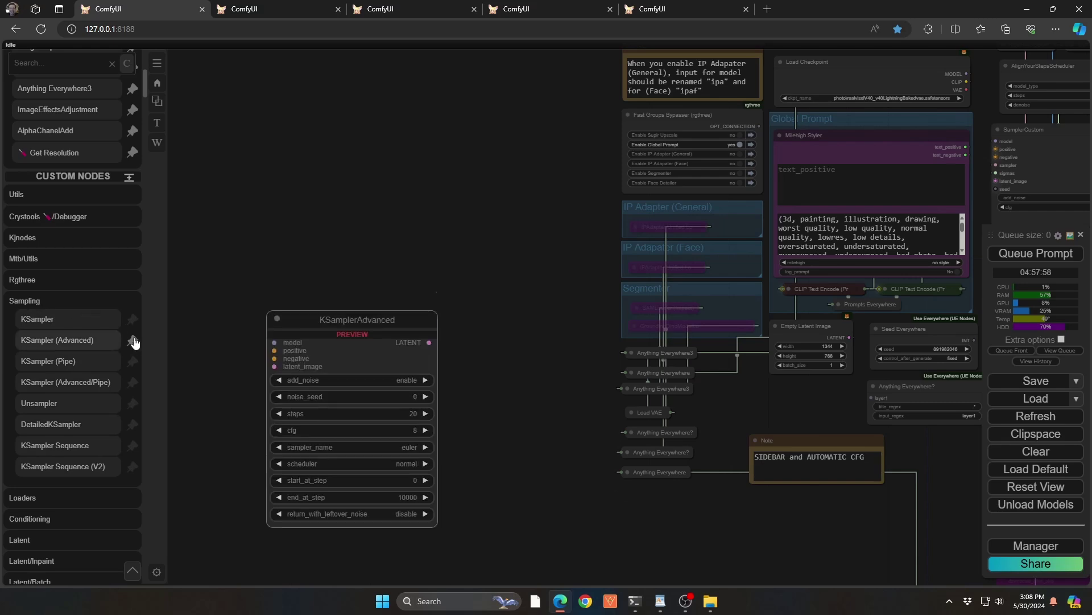
mouse_move(133, 341)
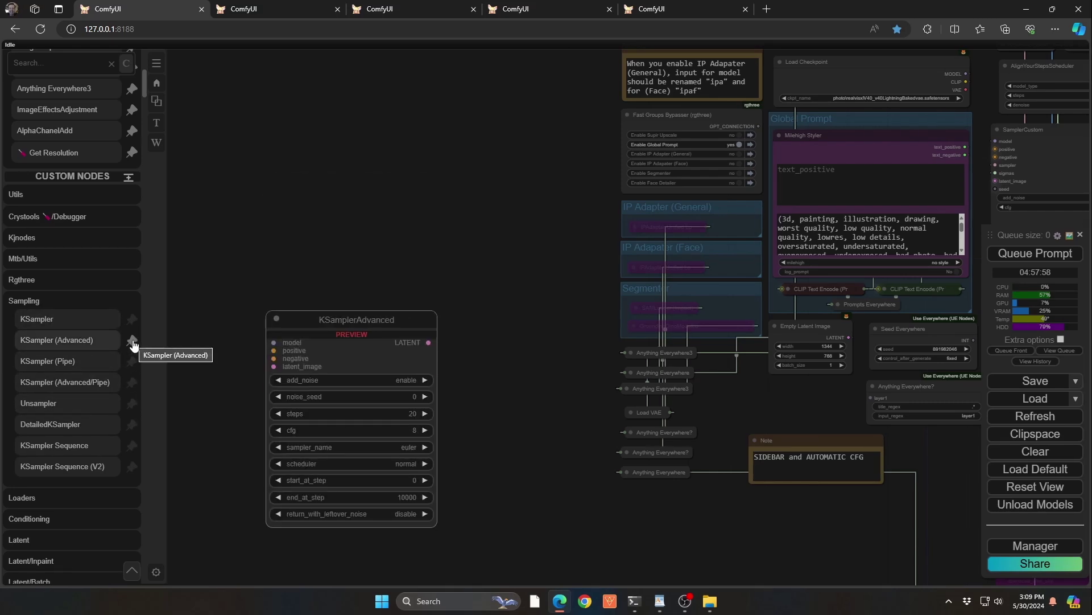
click(132, 341)
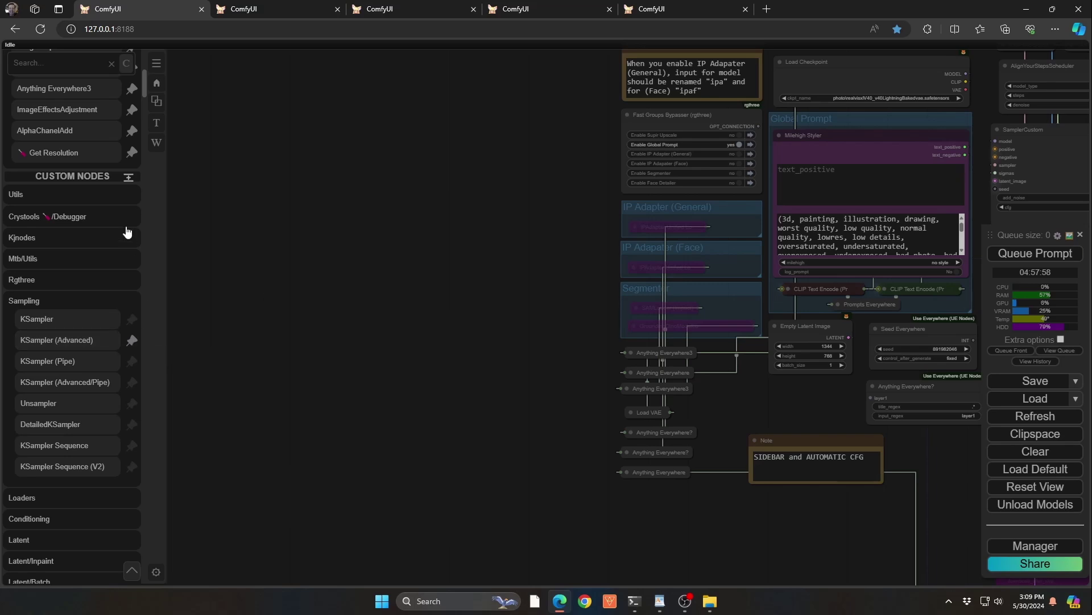
Toggle all custom node categories between expanded and collapsed, leaving them expanded, and return to the pinned nodes.
scroll(127, 232, up, 4)
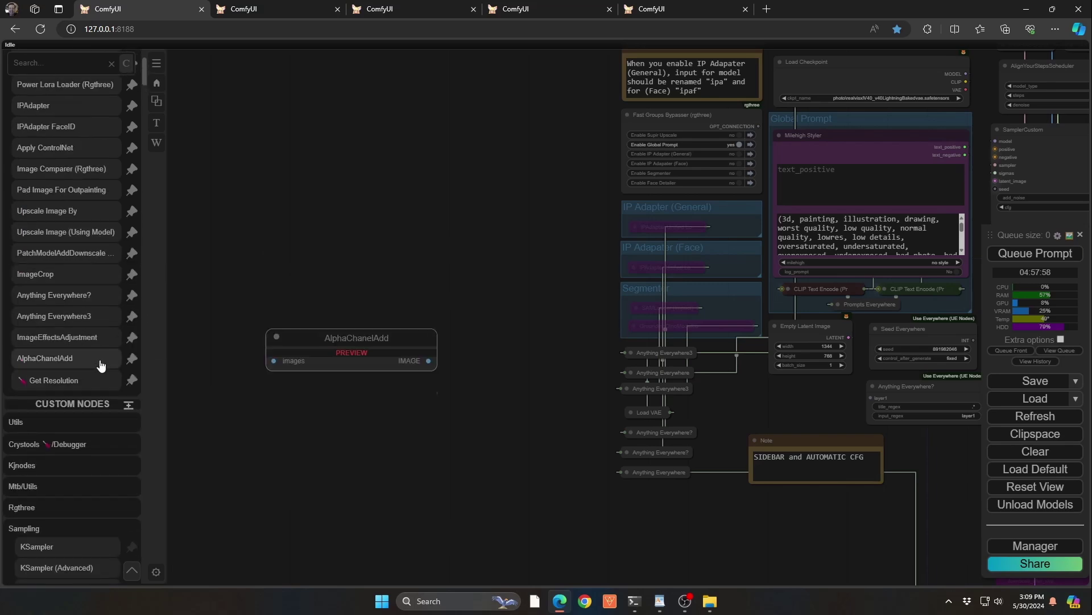
click(129, 407)
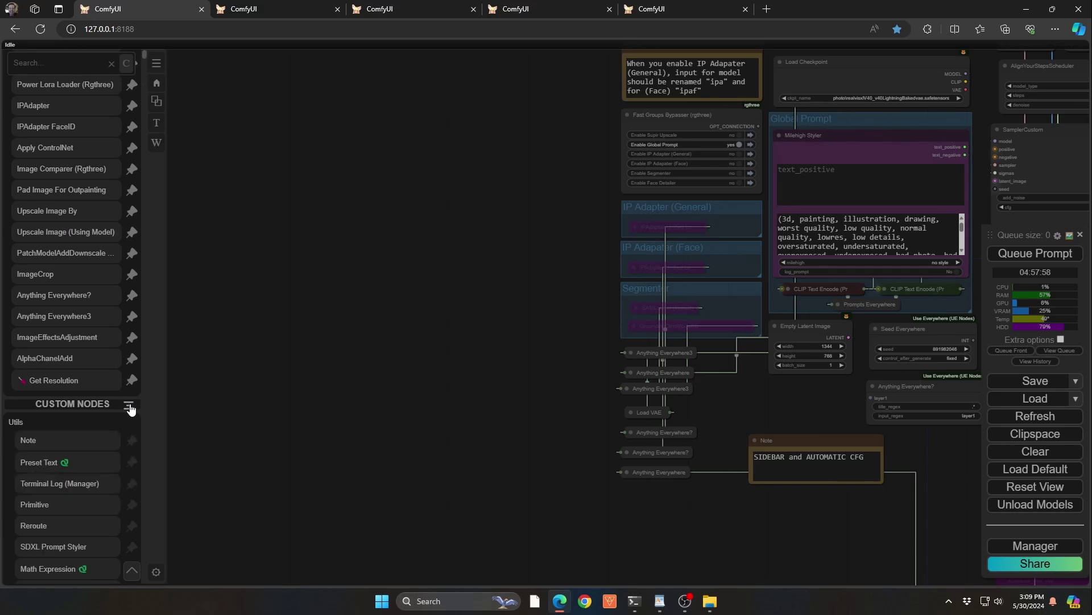
click(129, 408)
click(129, 408)
click(130, 408)
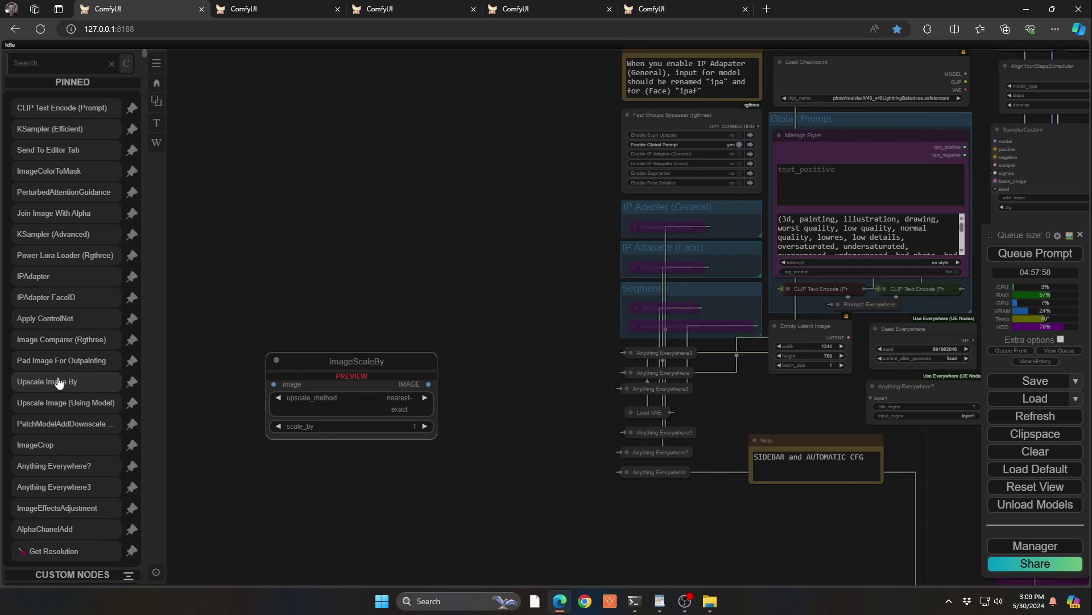
scroll(57, 378, down, 1)
scroll(57, 378, up, 1)
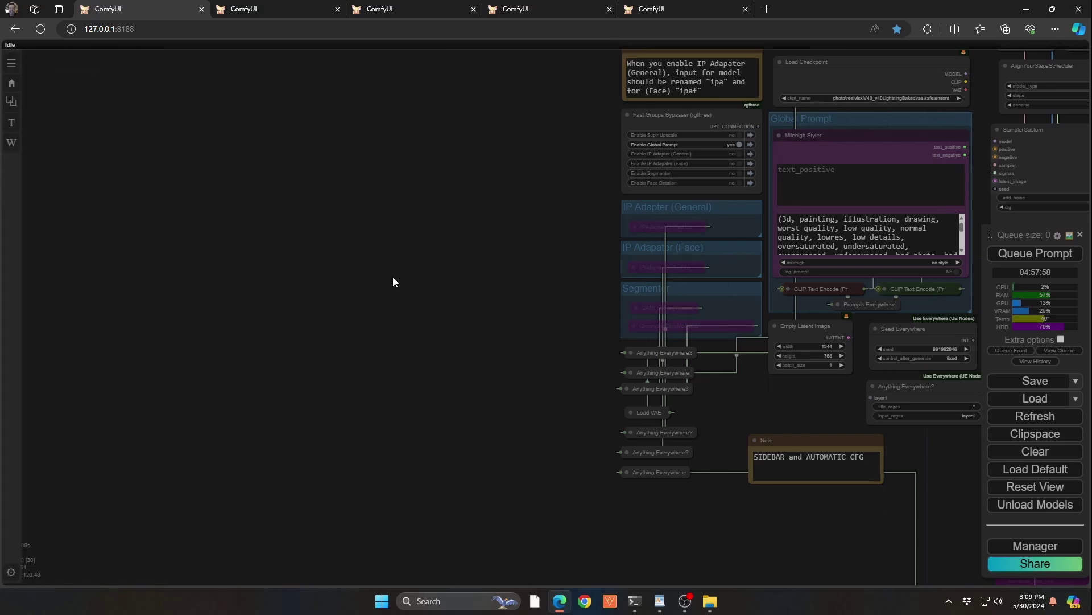
Look through the canvas's Add Node categories, dismiss them, and browse the node search list.
right_click(341, 215)
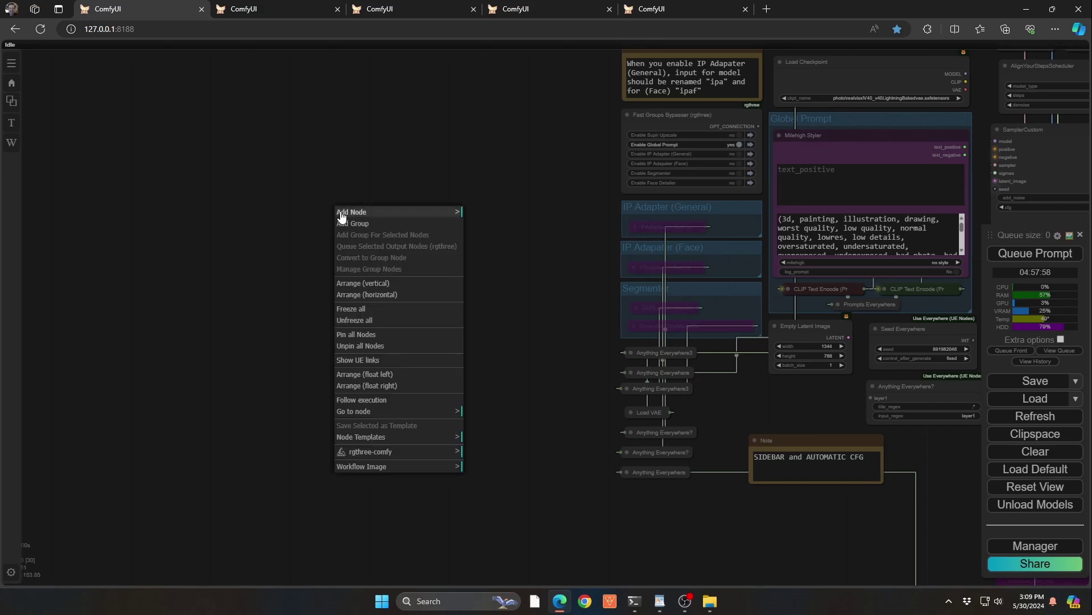
click(361, 215)
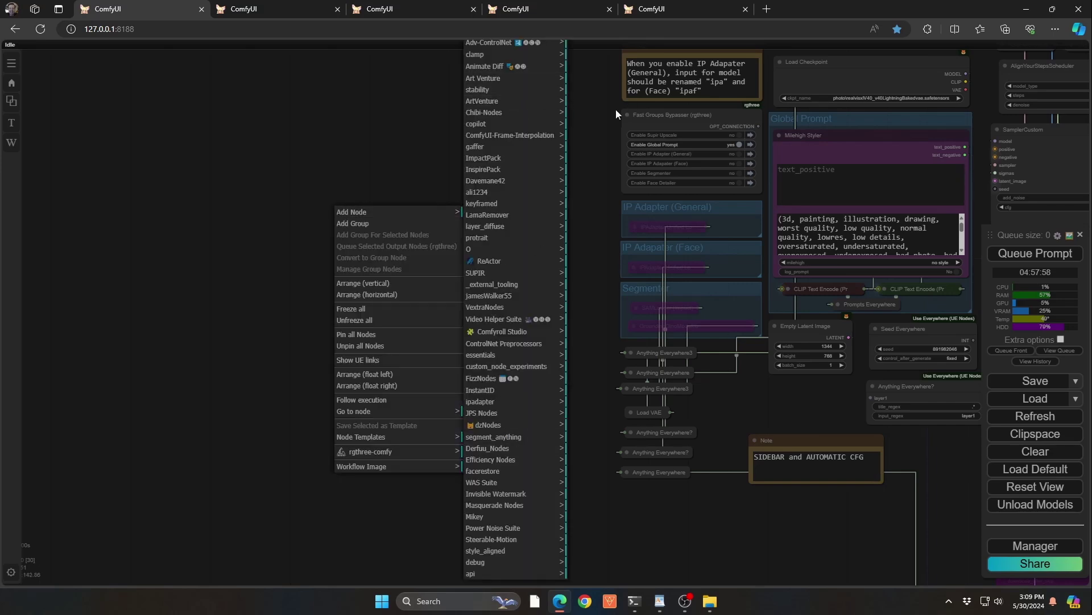
click(390, 188)
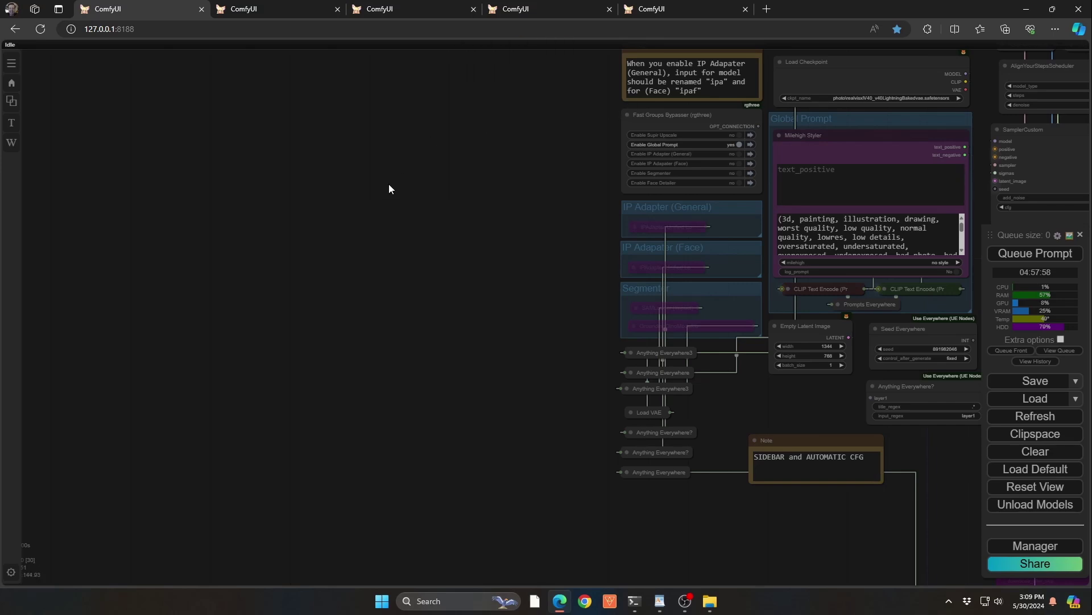
double_click(266, 180)
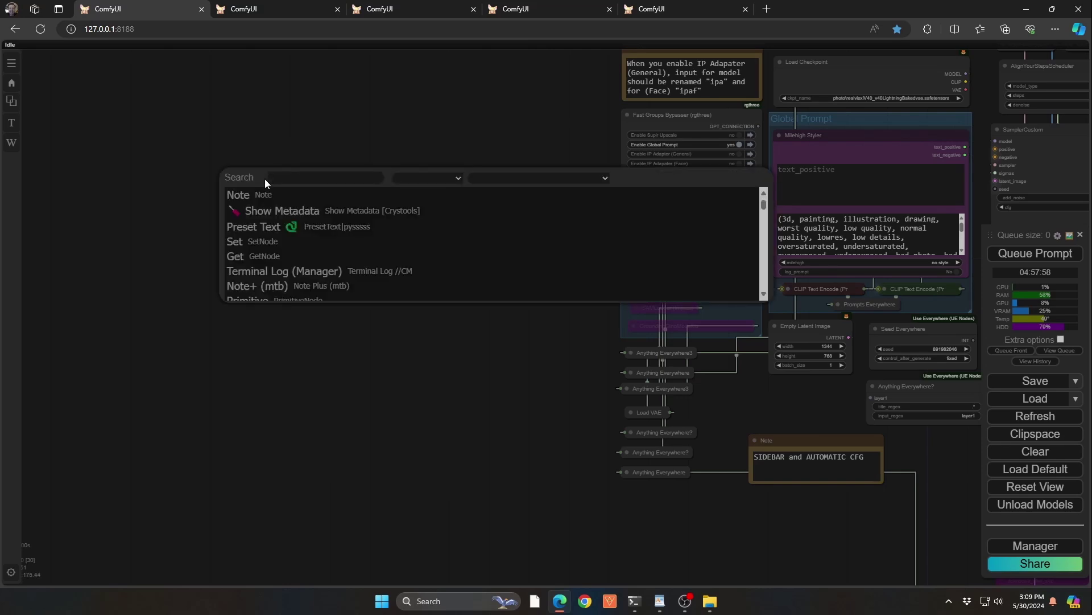
scroll(477, 243, down, 10)
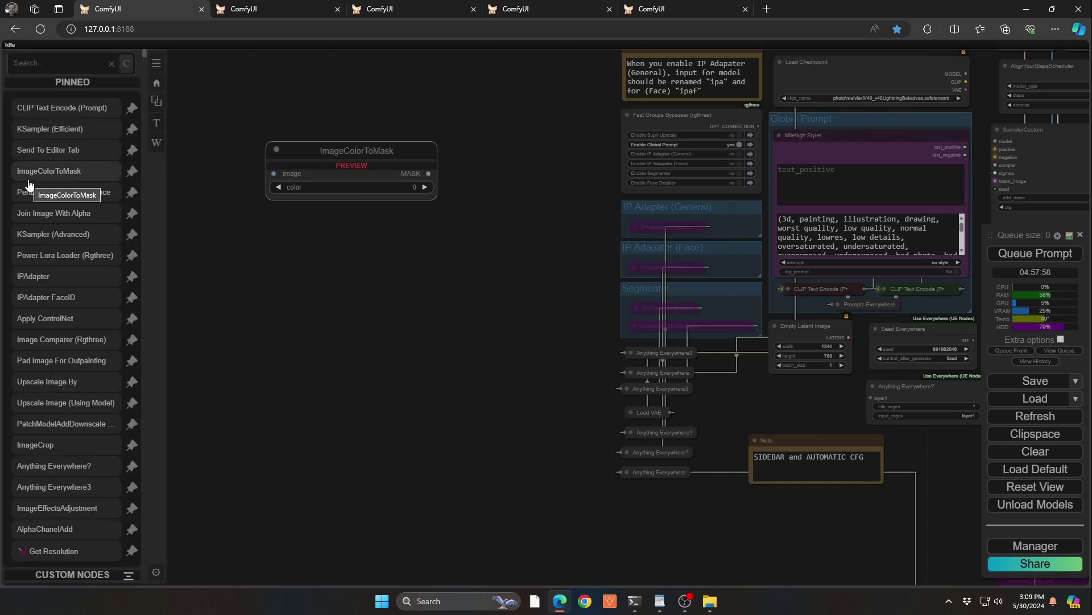
scroll(30, 186, down, 3)
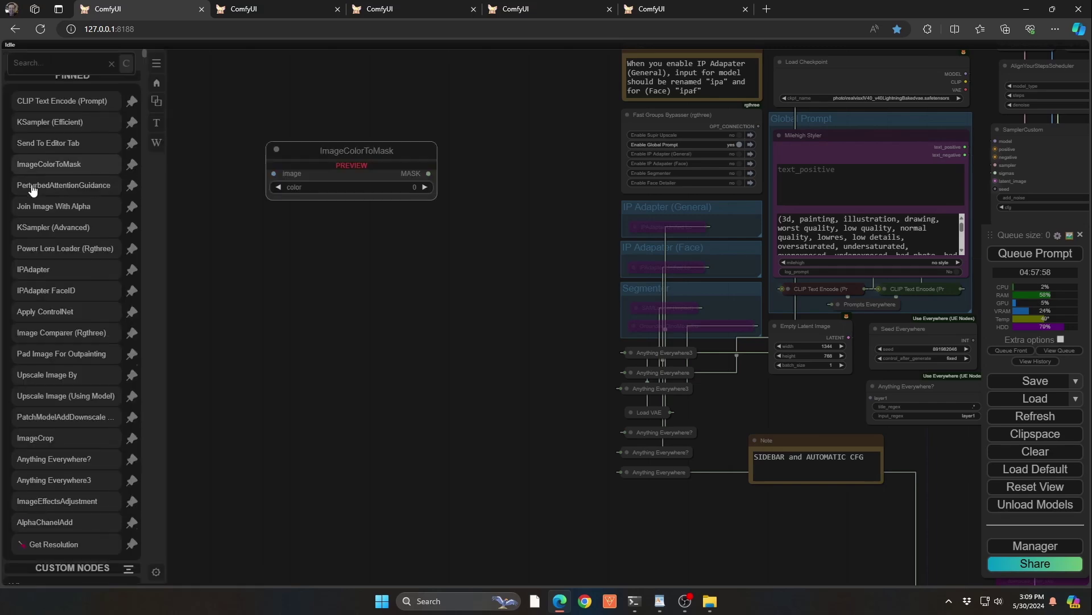
scroll(32, 188, up, 3)
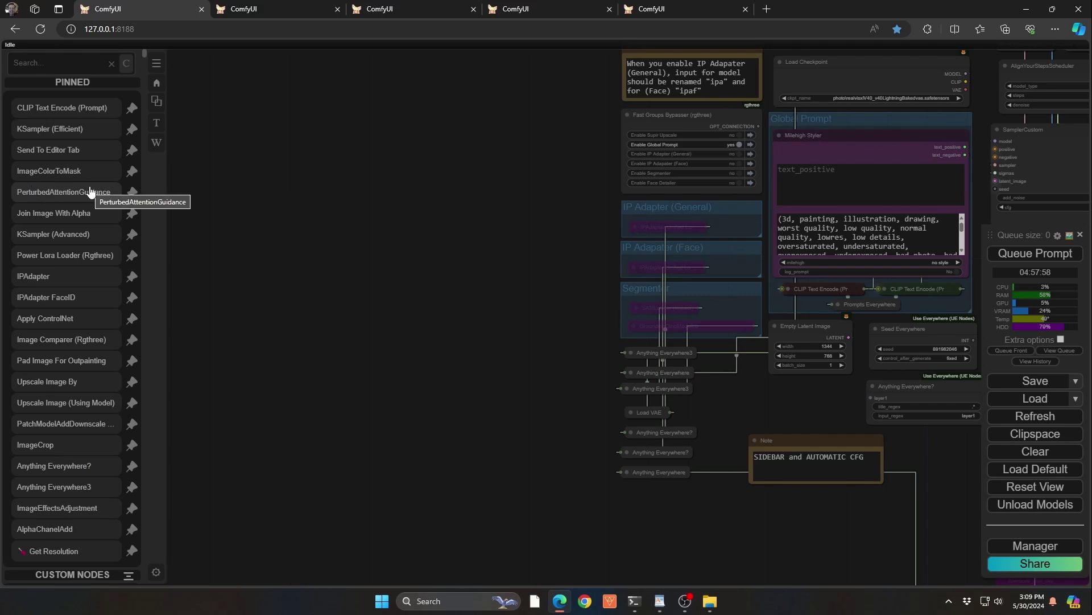
mouse_move(129, 171)
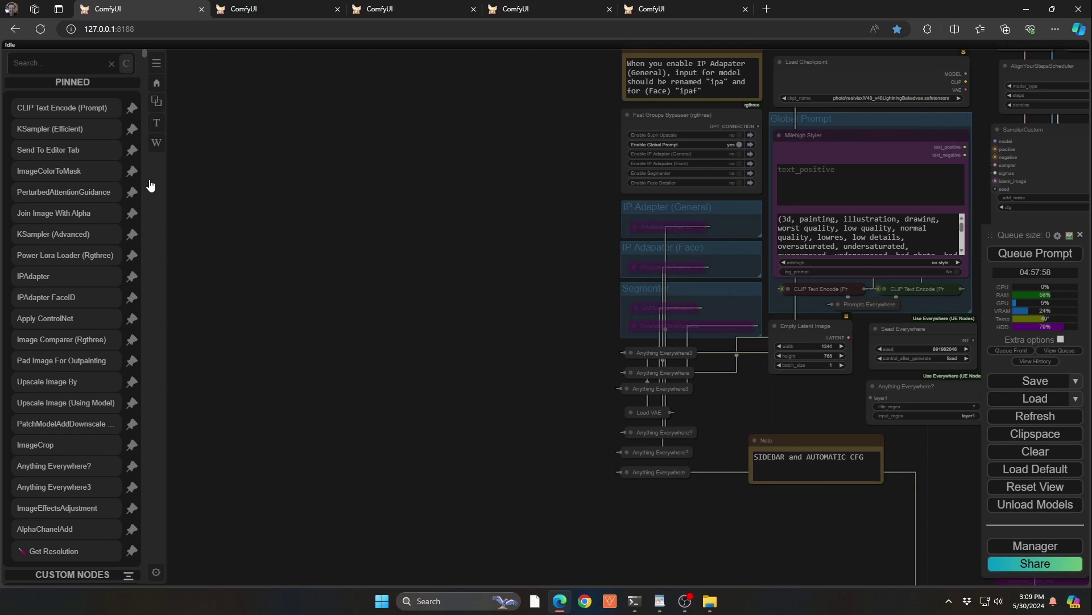
click(50, 64)
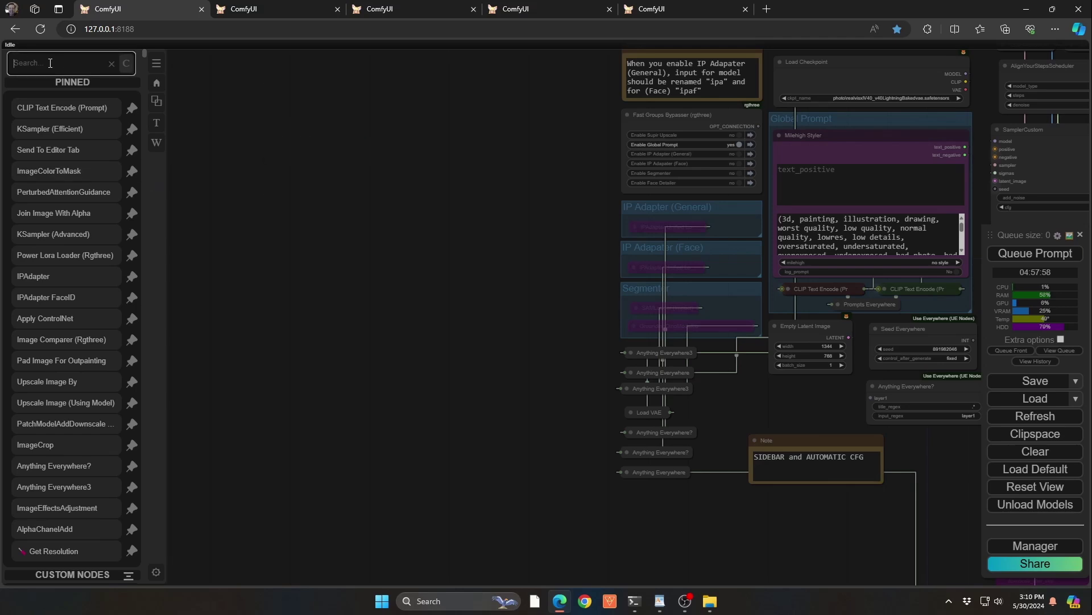
click(156, 183)
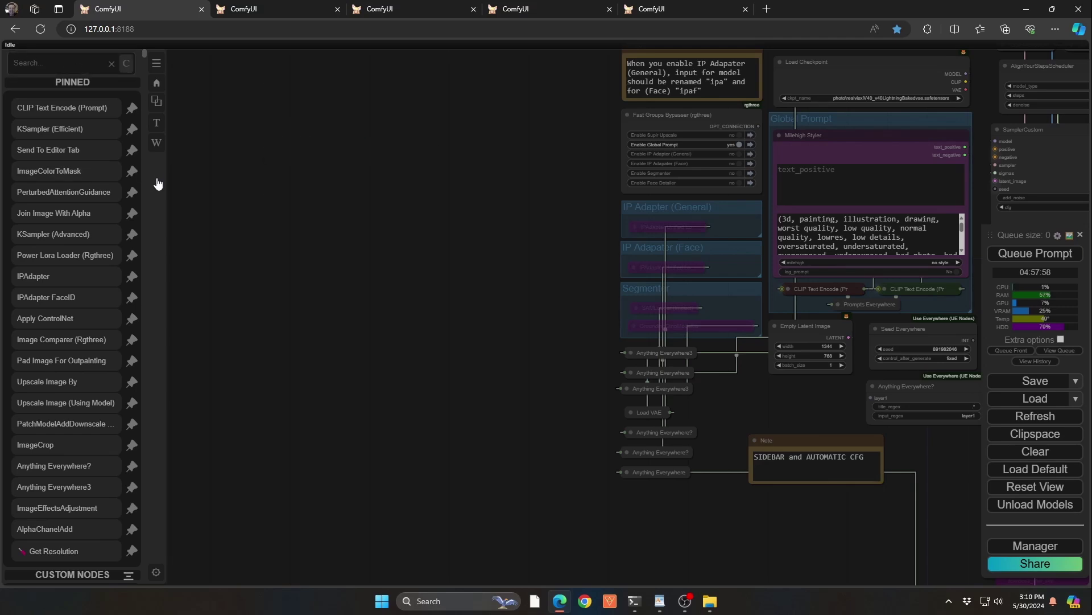
Load the FontPreview workflow from the saved workflows, replacing the workflow on the canvas.
click(157, 144)
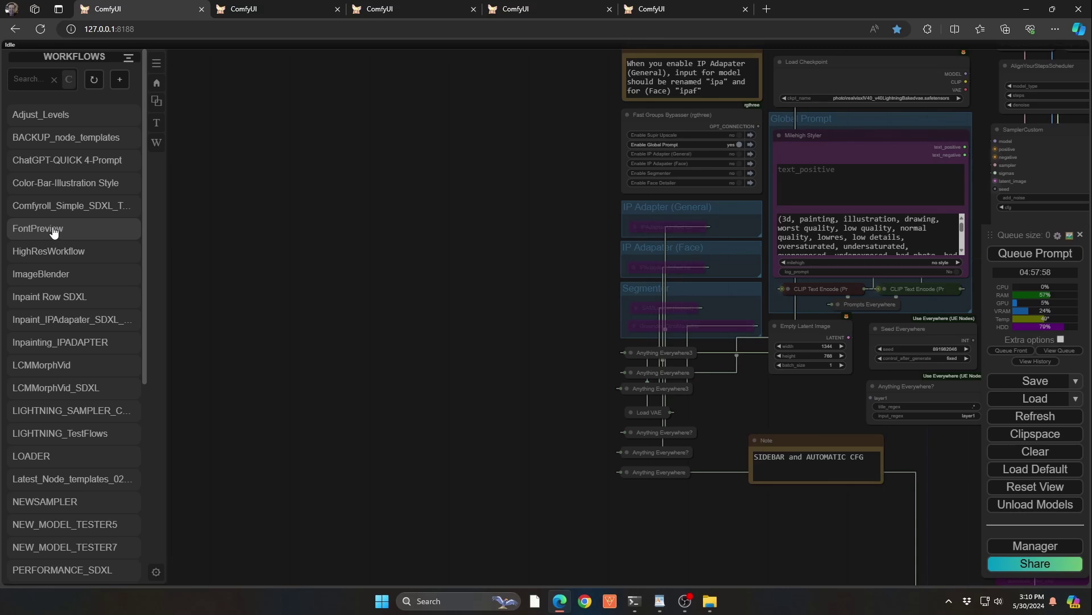
drag(53, 230, 313, 191)
click(490, 346)
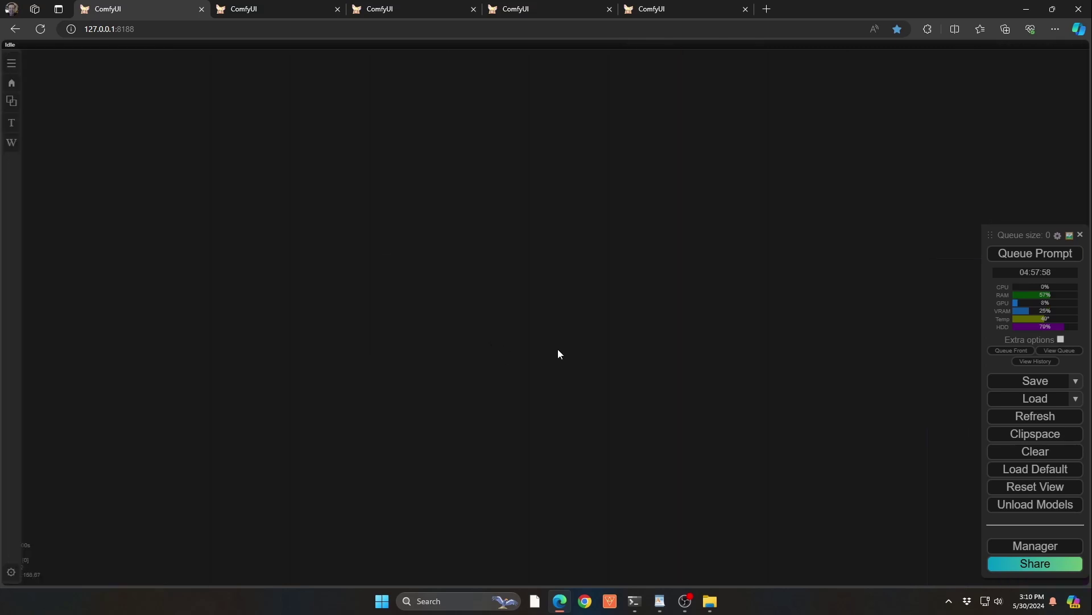
drag(613, 346, 323, 318)
scroll(322, 318, up, 10)
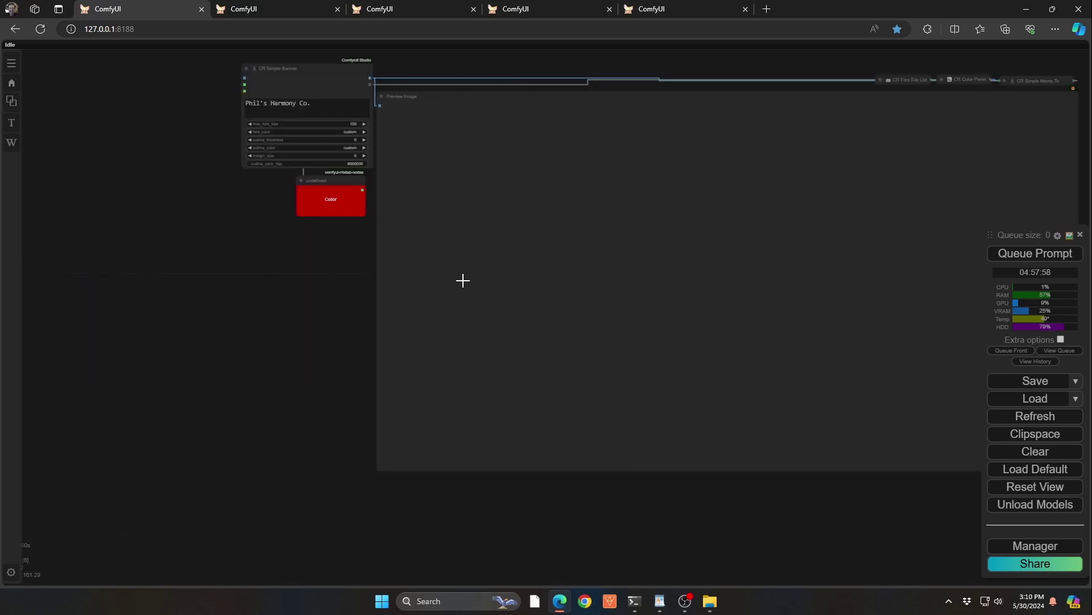
scroll(462, 280, down, 3)
Show the sidebar's saved templates and compare them with the canvas's own Node Templates list.
click(11, 142)
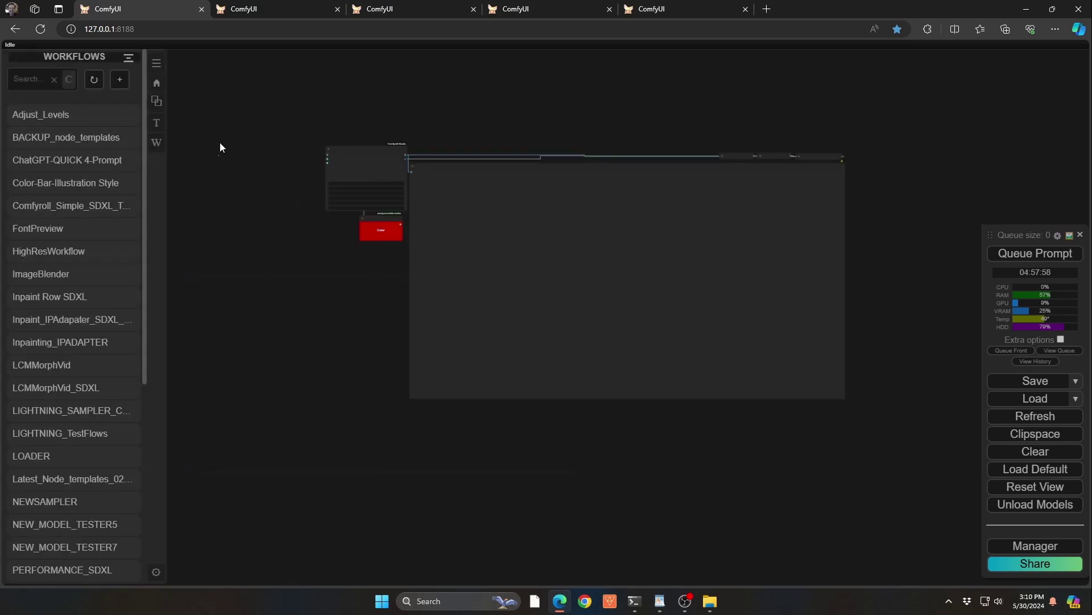
click(157, 125)
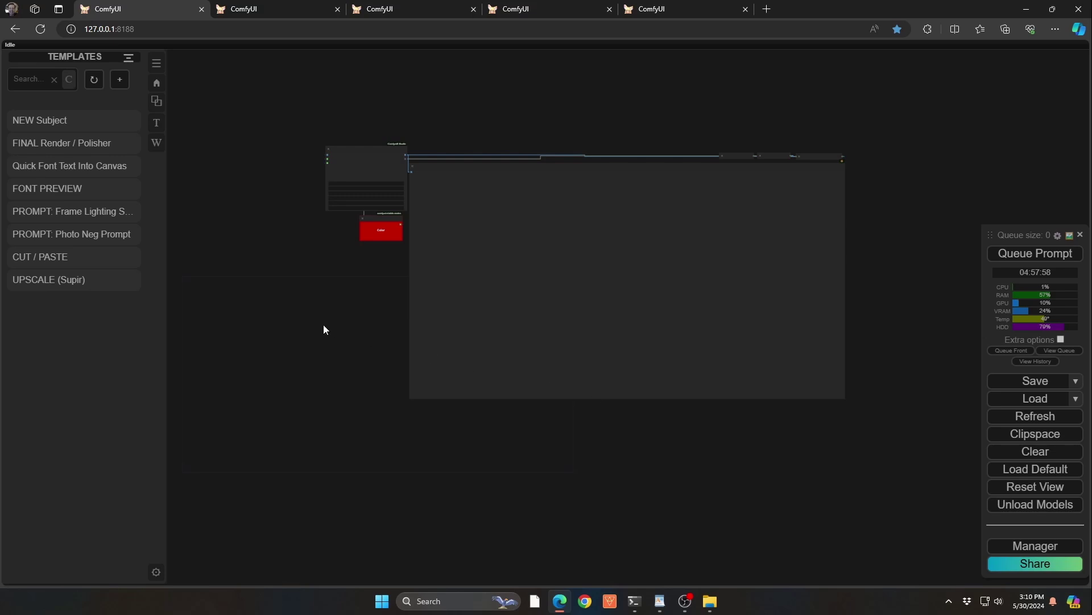
right_click(270, 284)
click(317, 509)
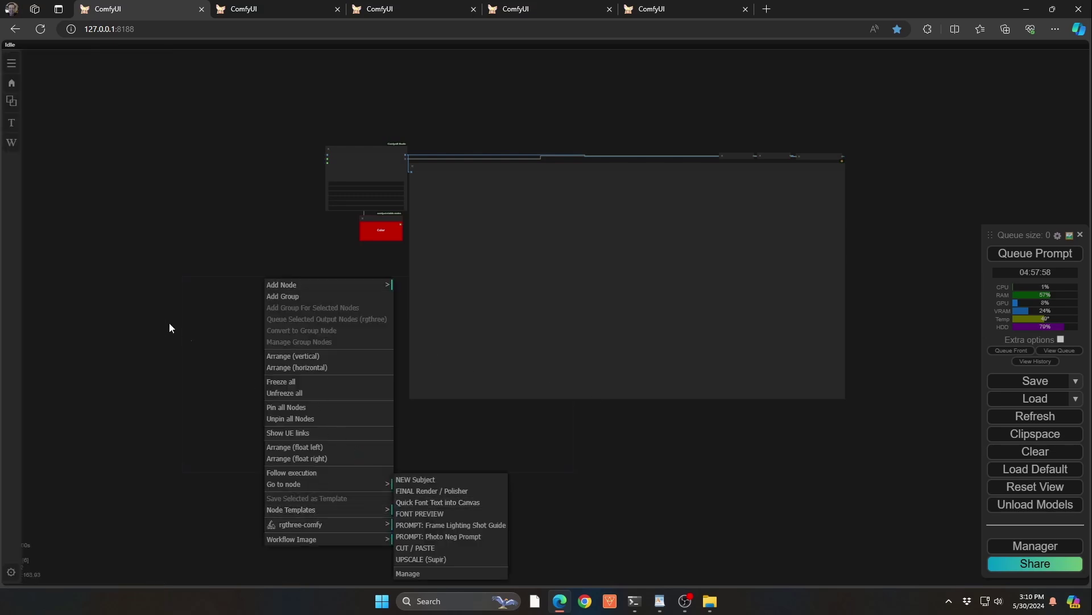
Insert the NEW Subject template onto the canvas from the sidebar's saved templates.
mouse_move(1, 138)
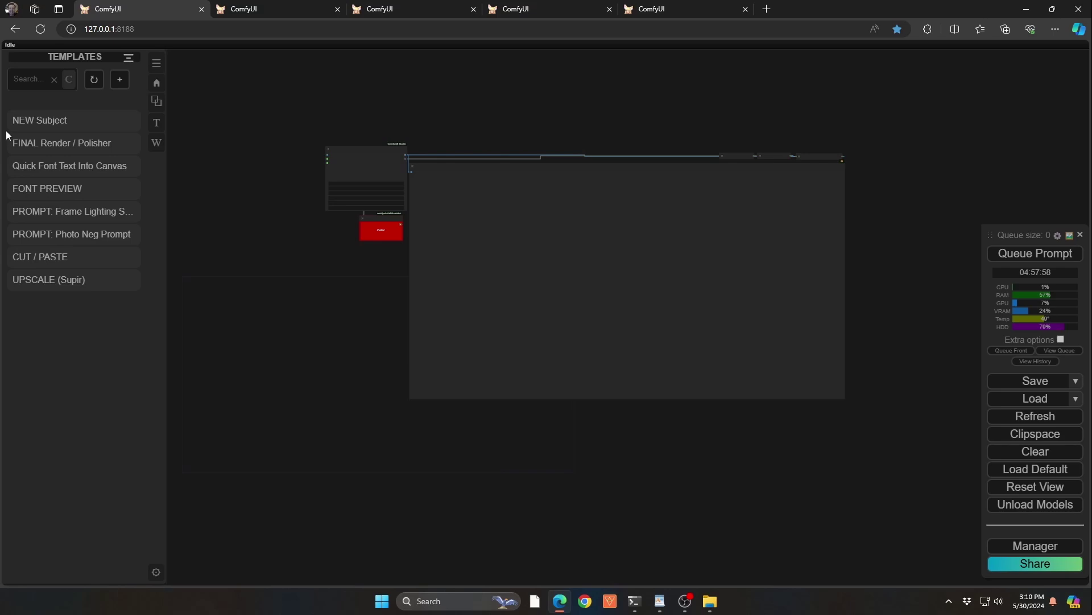
click(47, 121)
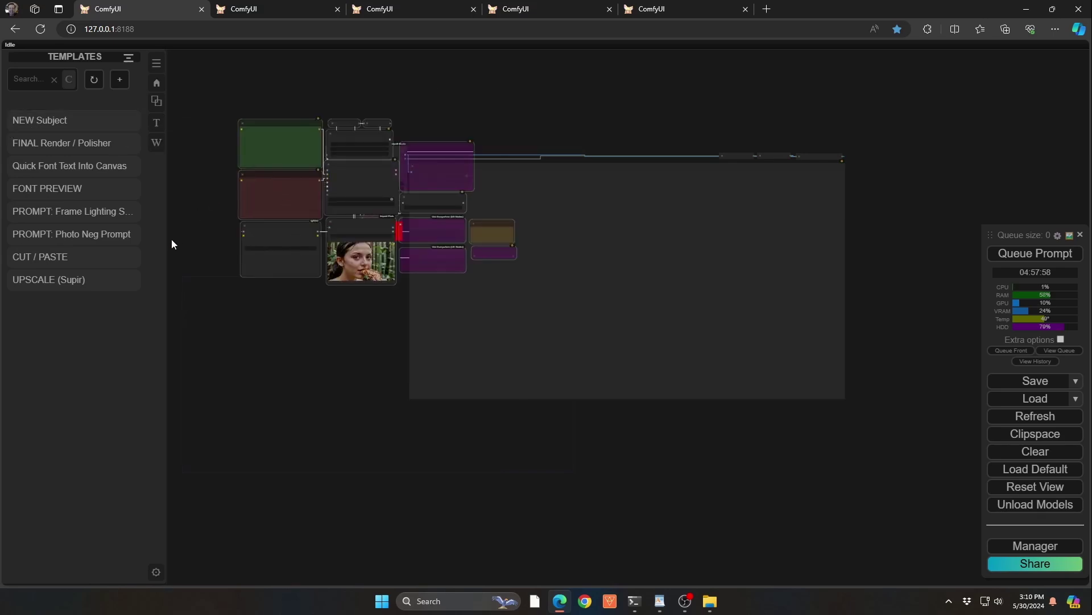
mouse_move(126, 234)
View the custom categories, then add the pinned ImageColorToMask node to the POPULAR category.
click(157, 103)
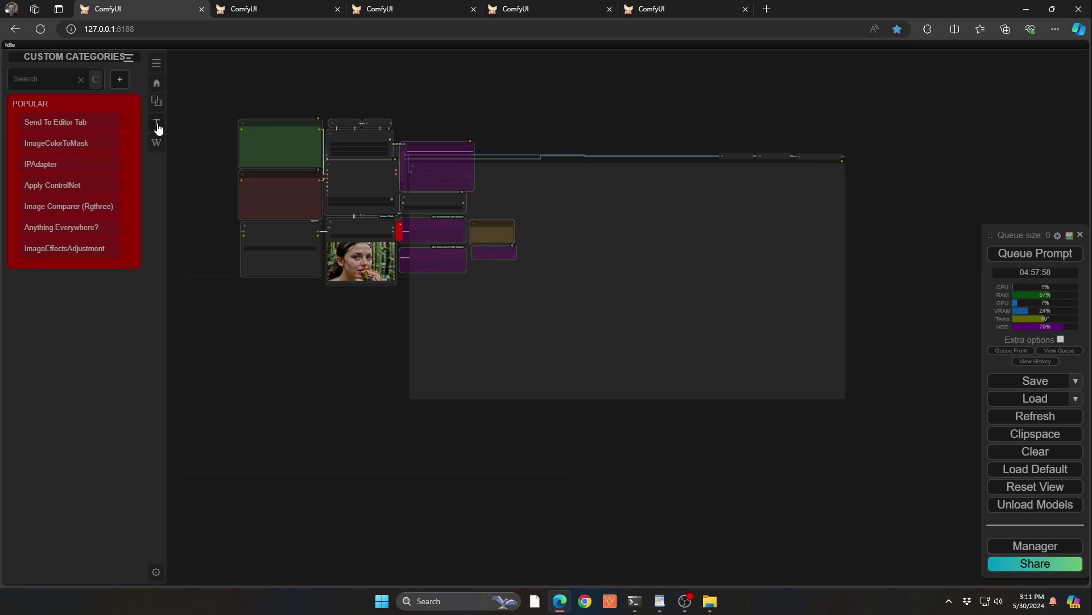
click(157, 84)
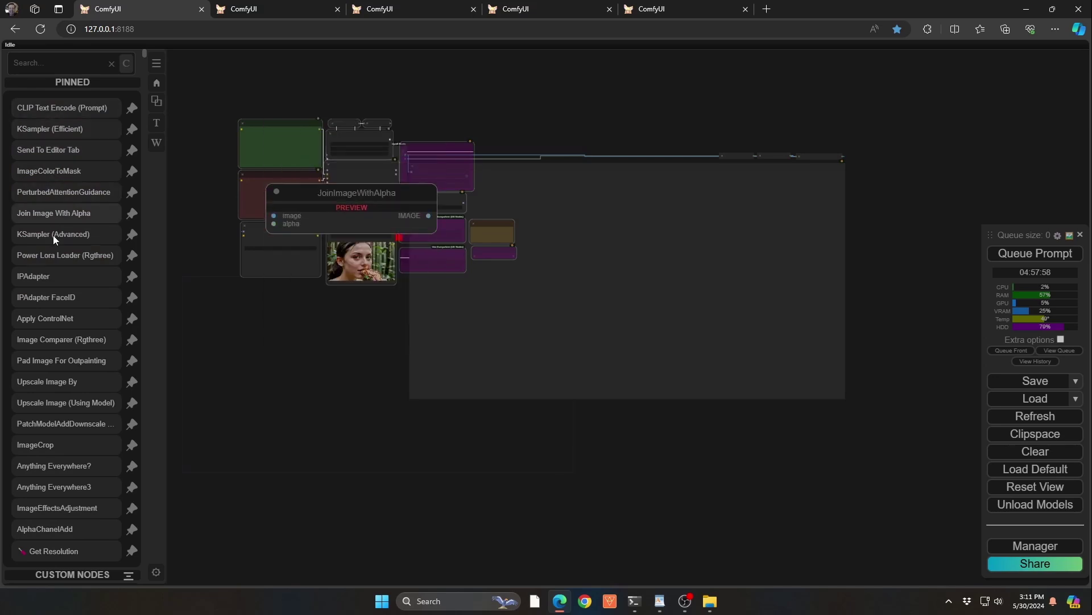
right_click(61, 181)
click(108, 183)
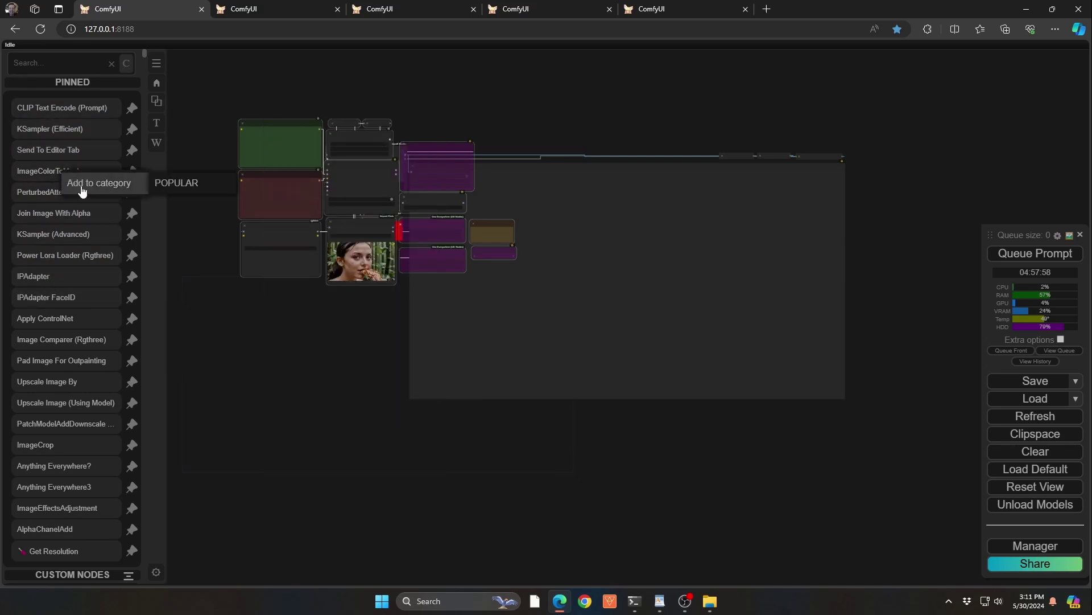
click(165, 185)
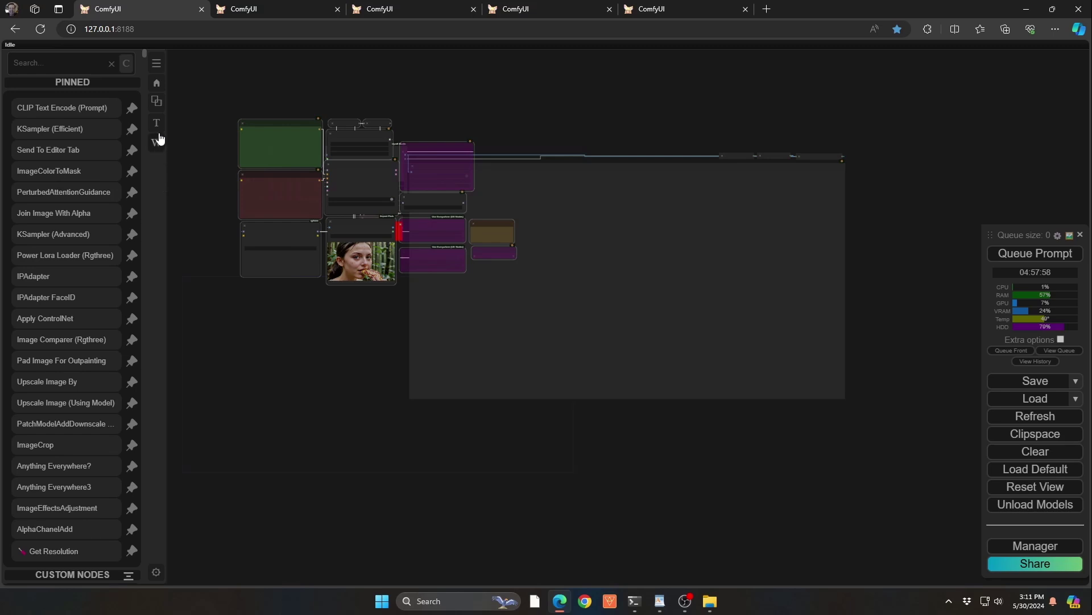
Reposition the ImageCrop node, added from the Adjustments custom category, on an empty canvas area and delete it.
click(159, 105)
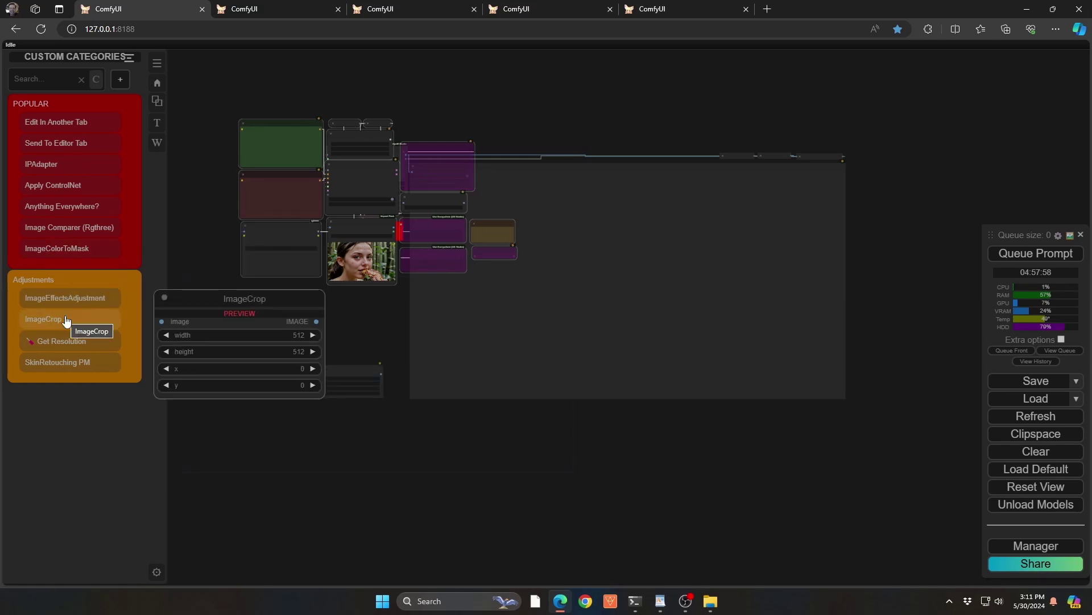
drag(350, 372, 293, 342)
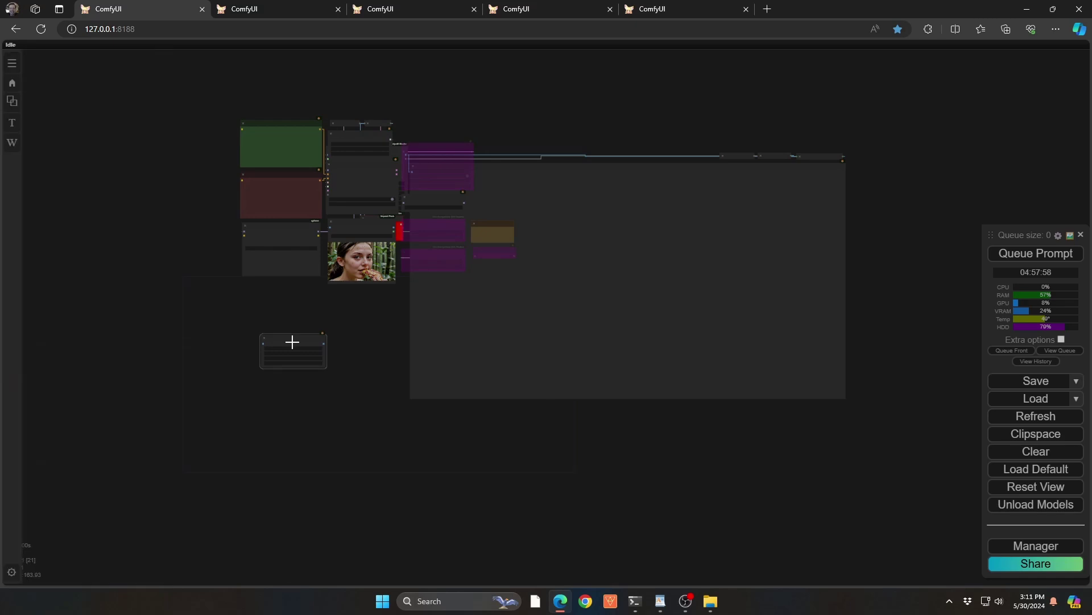
key(Delete)
Preview the Apply ControlNet node in the POPULAR category and view the category's rename, delete and color options.
mouse_move(11, 165)
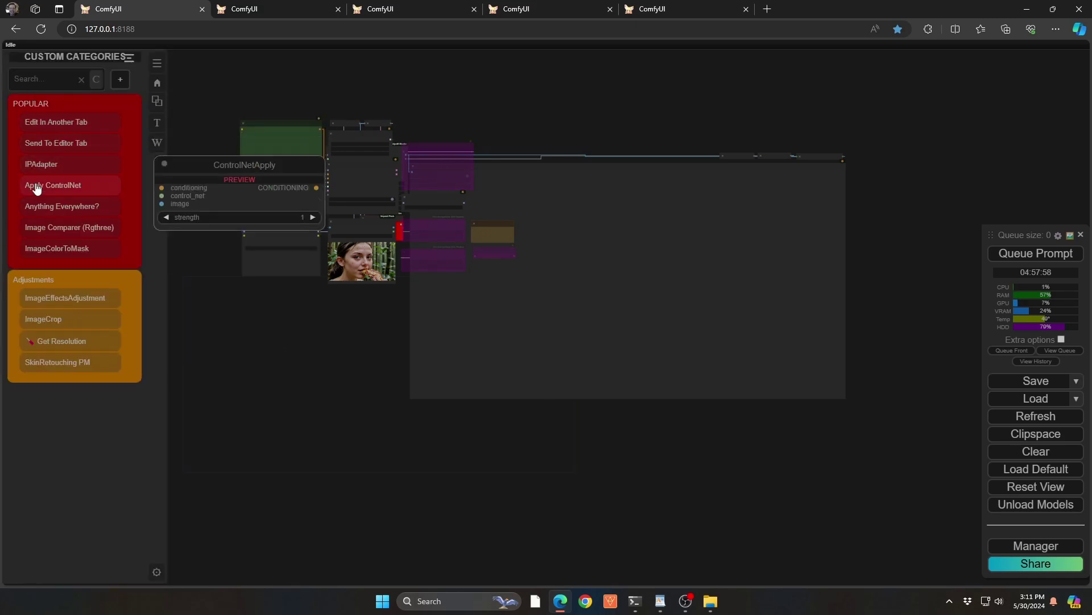
mouse_move(47, 187)
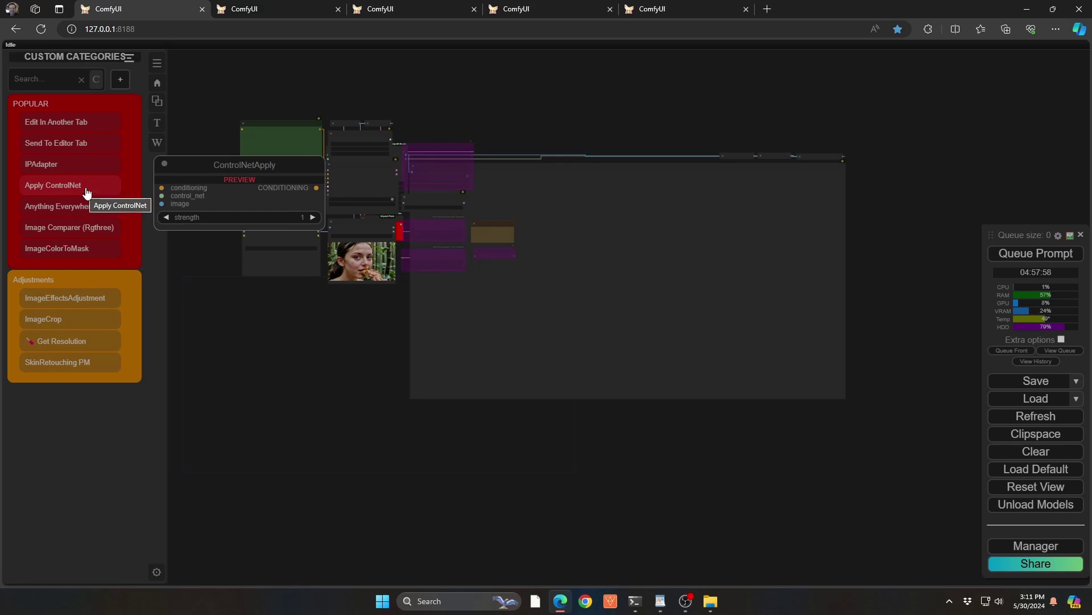
right_click(110, 103)
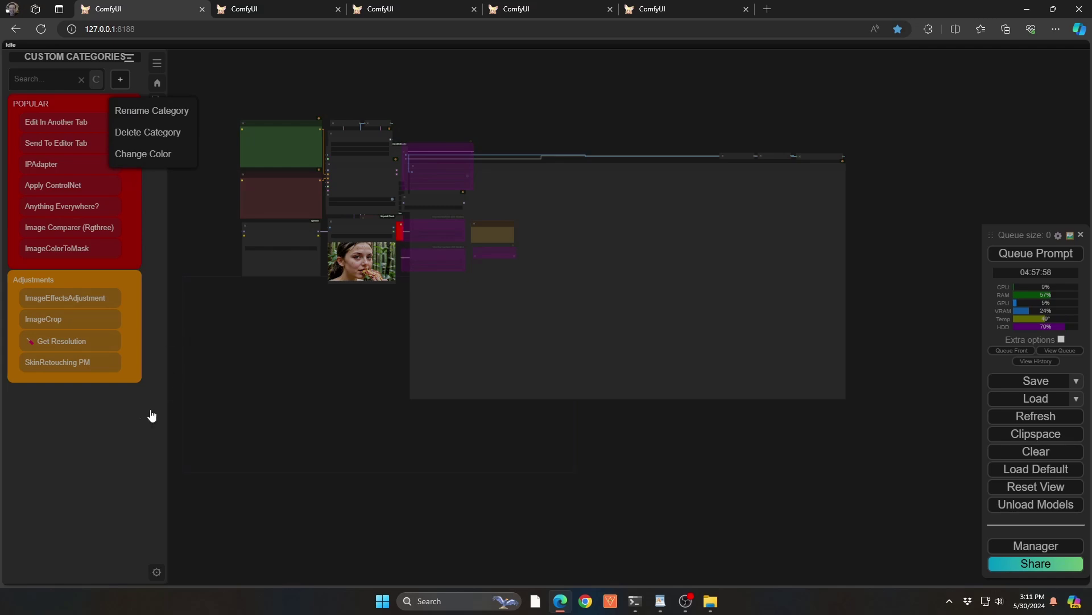
click(121, 436)
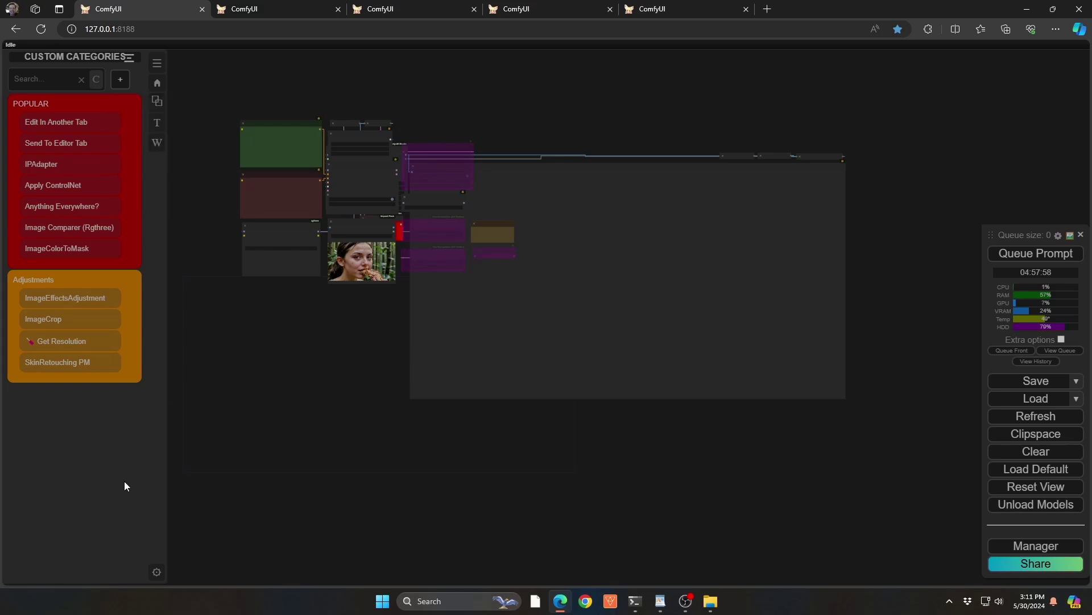
click(237, 463)
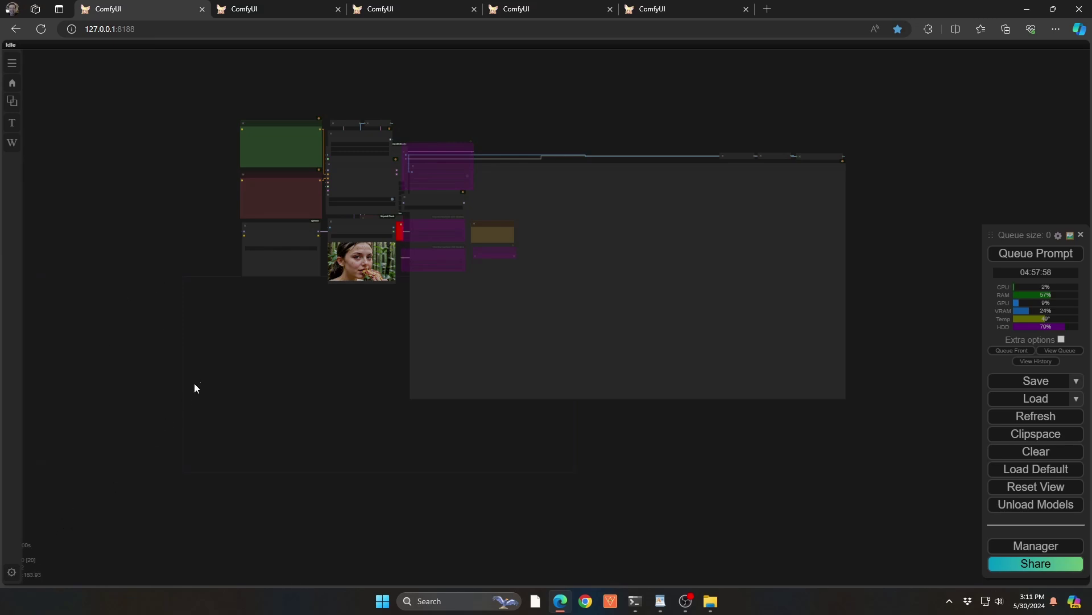
Review the sidebar settings, close them, and return to the pinned nodes.
mouse_move(1, 394)
click(156, 573)
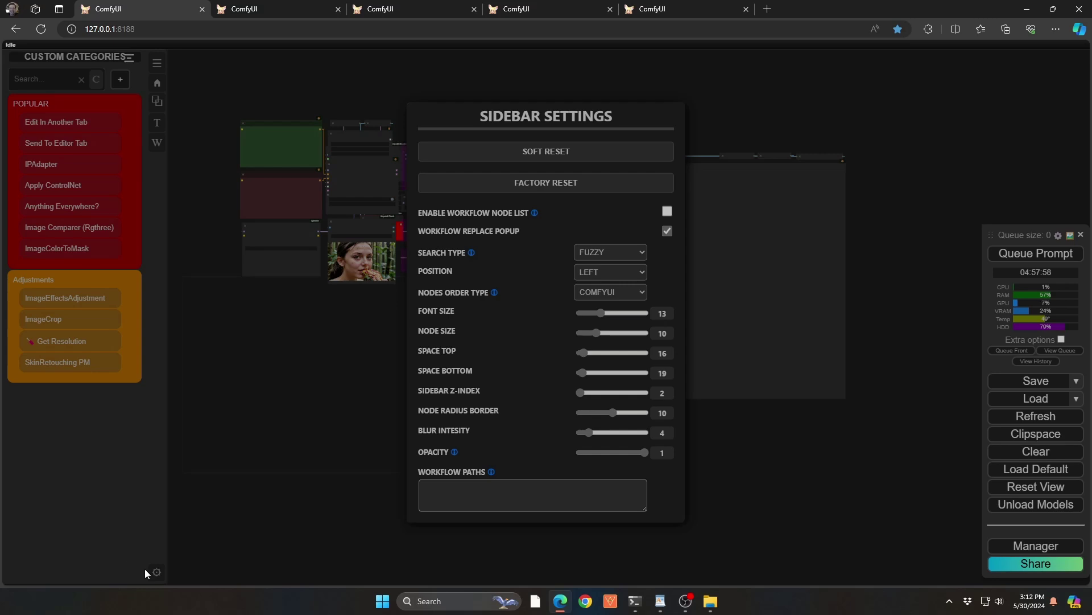
click(143, 569)
key(Escape)
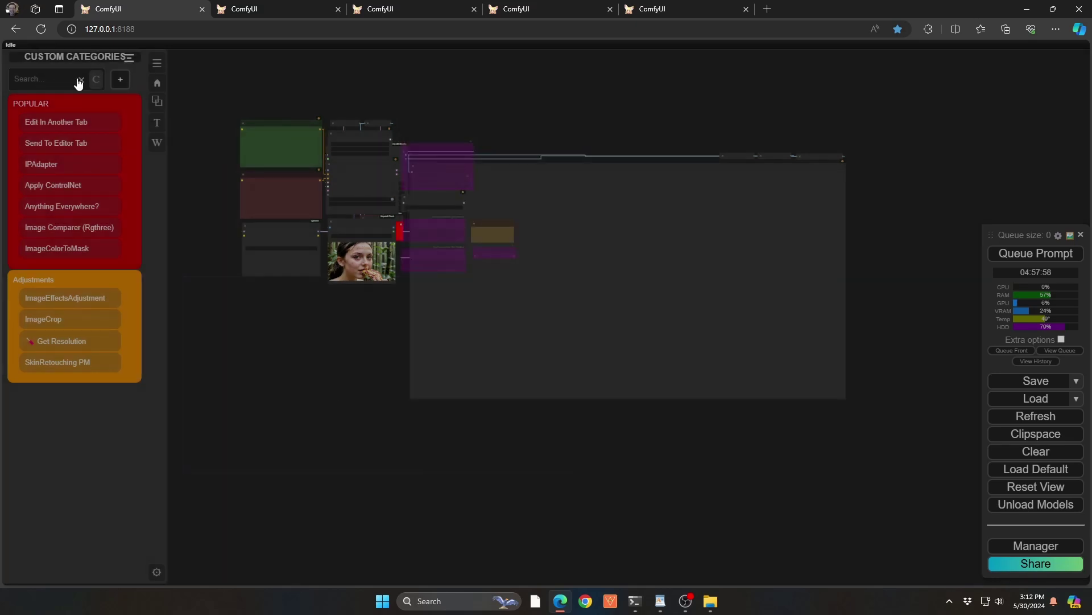
click(157, 86)
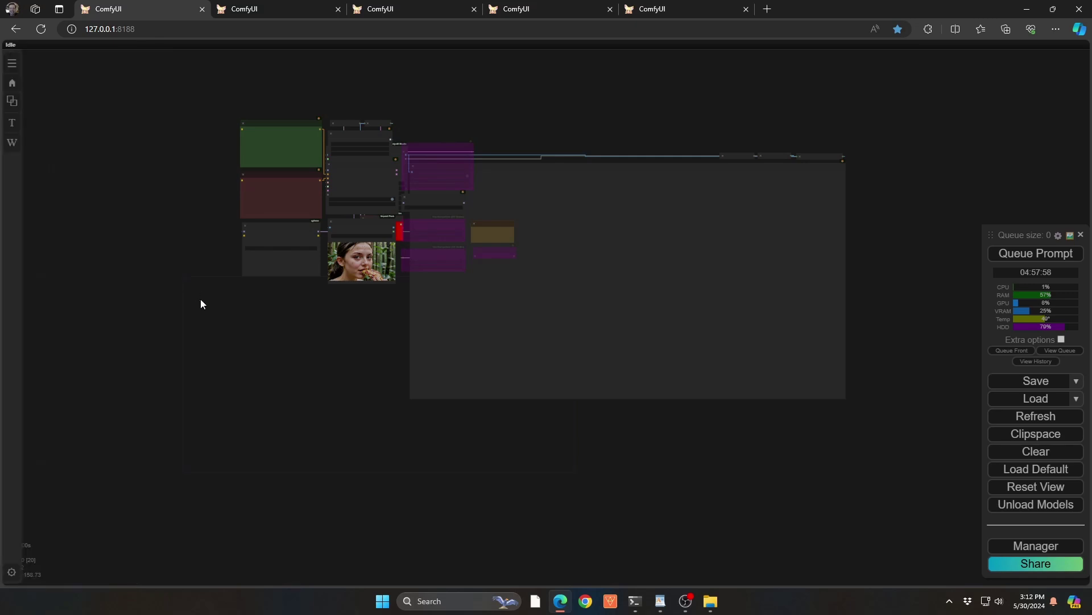
mouse_move(11, 279)
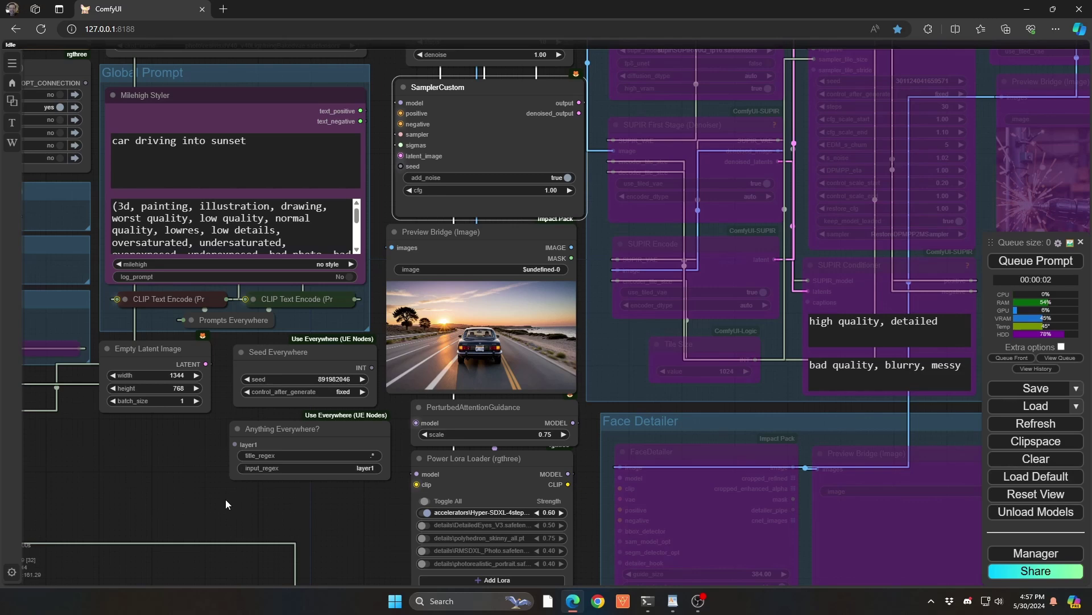
Set the SamplerCustom node's cfg to 3.00, generate the image, and inspect the result in Preview Bridge.
scroll(455, 322, up, 10)
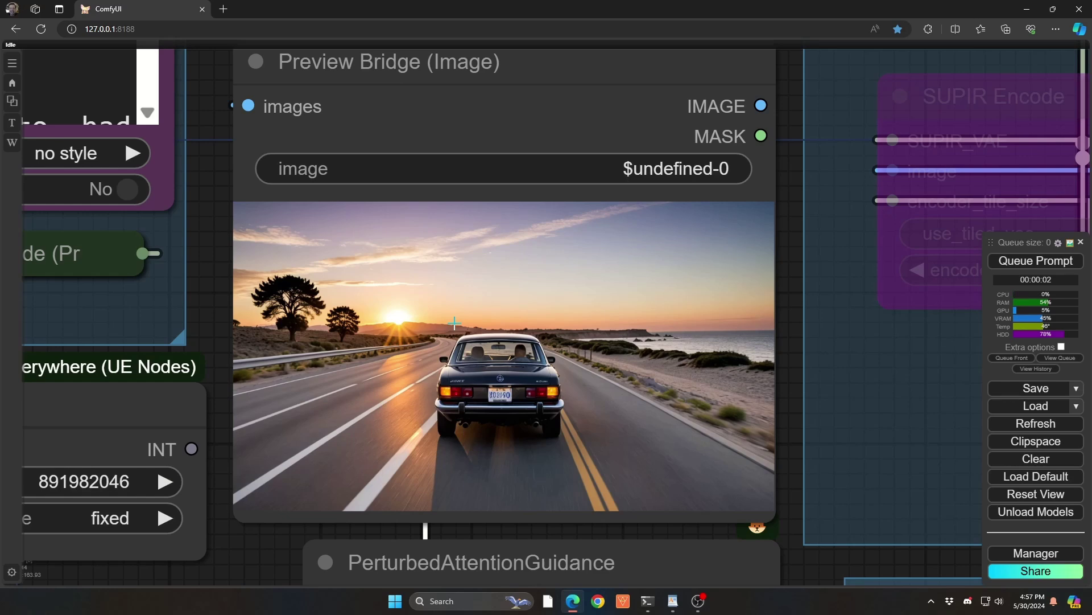
scroll(455, 323, down, 5)
drag(306, 76, 291, 159)
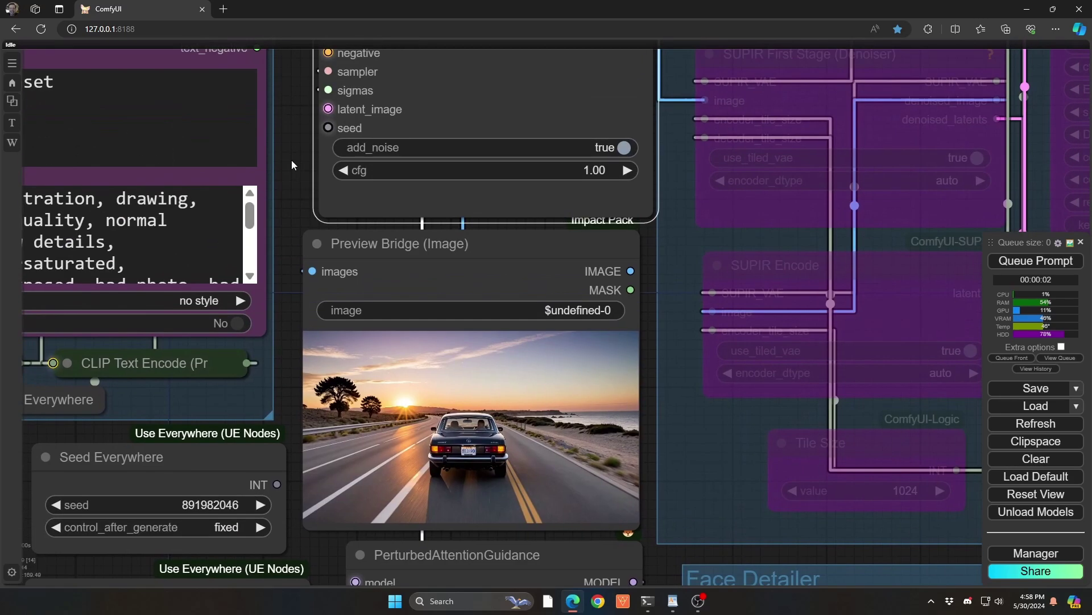
drag(513, 170, 513, 170)
key(ctrl+Return)
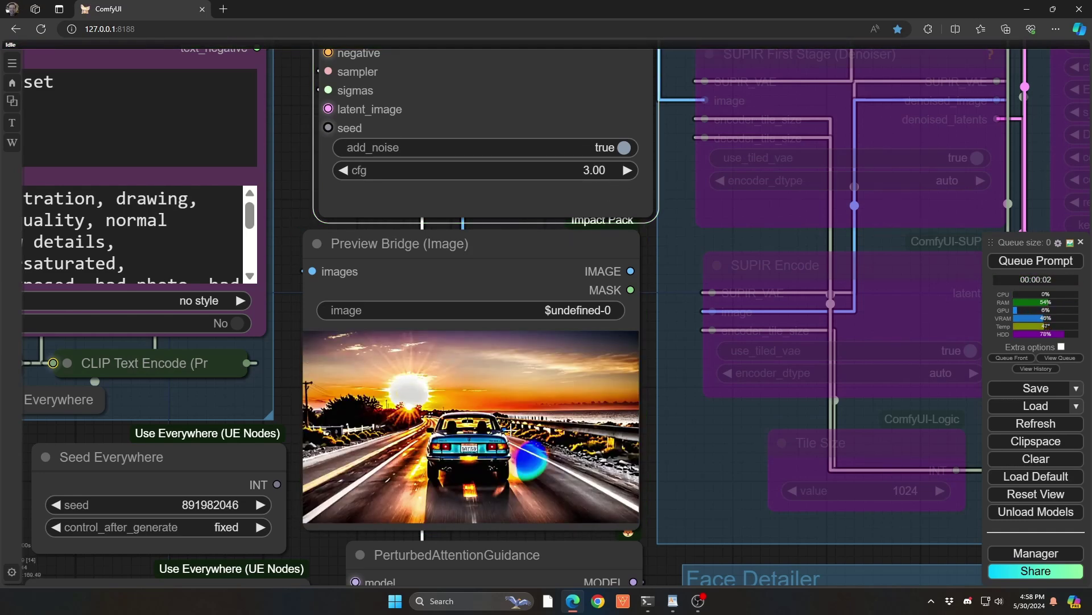
scroll(492, 439, up, 5)
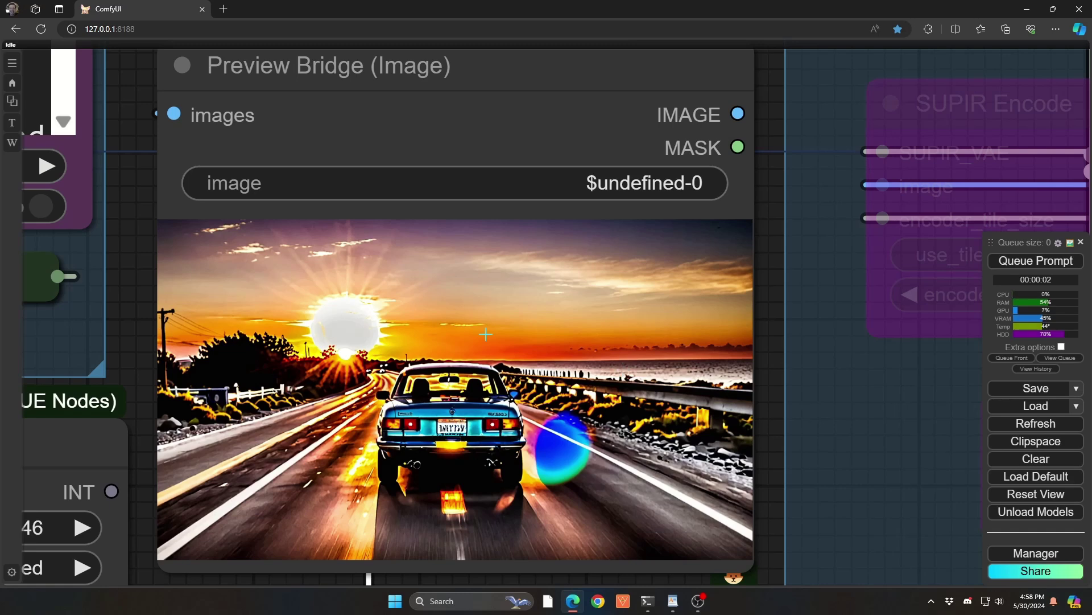
scroll(485, 334, down, 5)
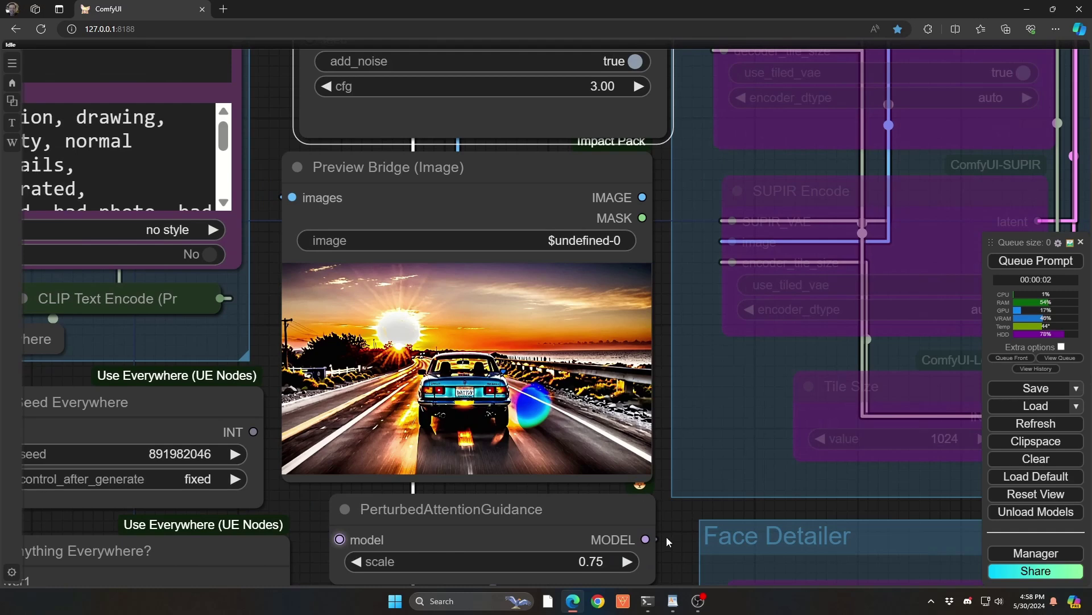
Enable the bypassed Automatic CFG - Warp Drive and Automatic CFG nodes beneath the PatchModelAddDownscale node.
drag(667, 537, 683, 159)
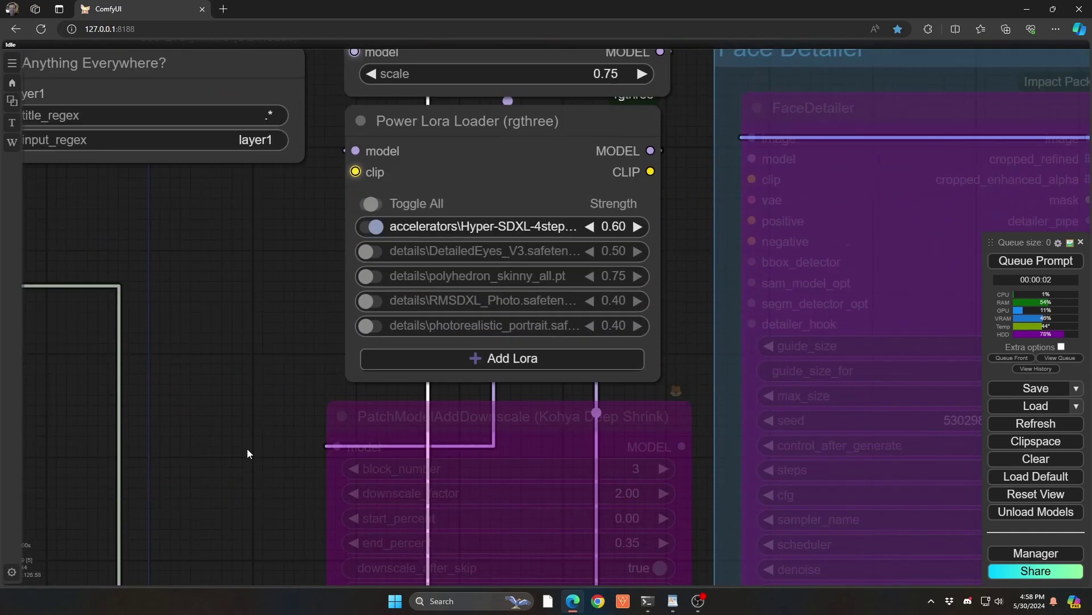
scroll(247, 453, up, 3)
drag(247, 454, 279, 208)
scroll(364, 442, up, 5)
click(484, 380)
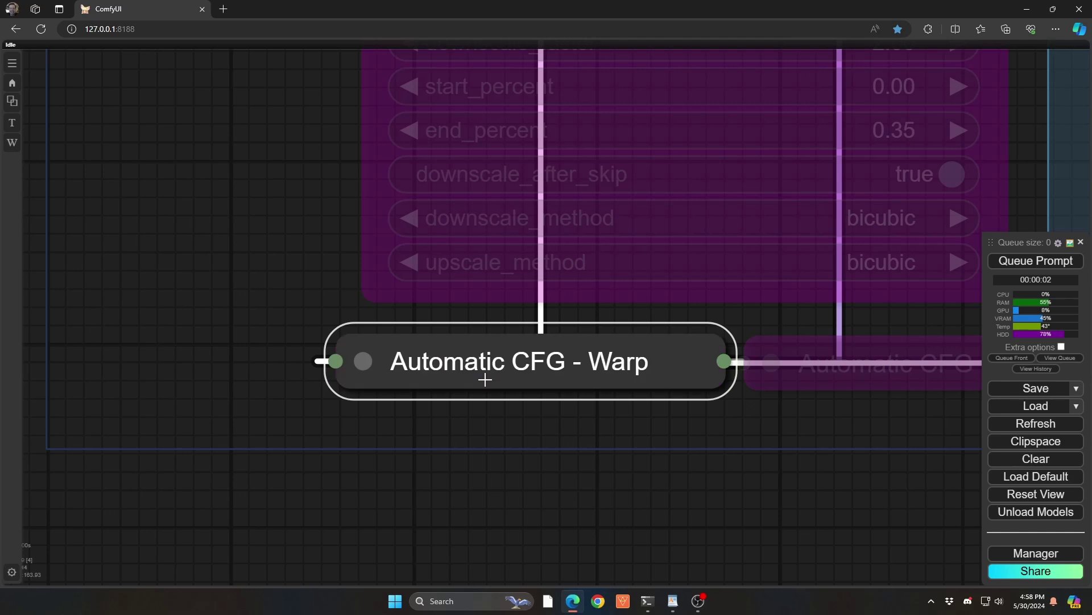
click(841, 379)
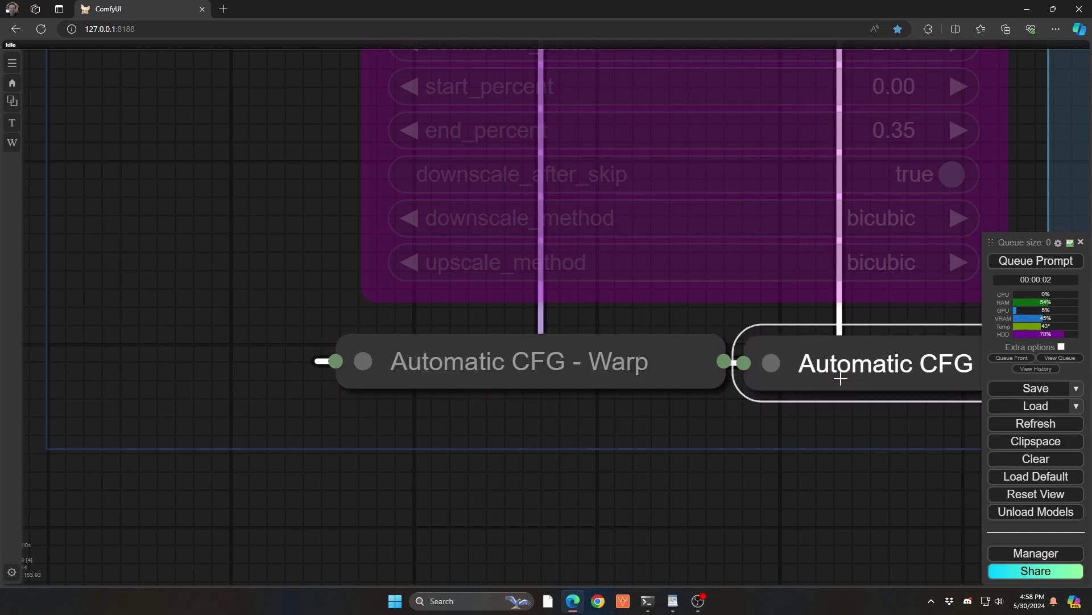
Expand the collapsed Automatic CFG - Warp Drive and Automatic CFG nodes, moving Warp Drive so that the two do not overlap.
click(364, 360)
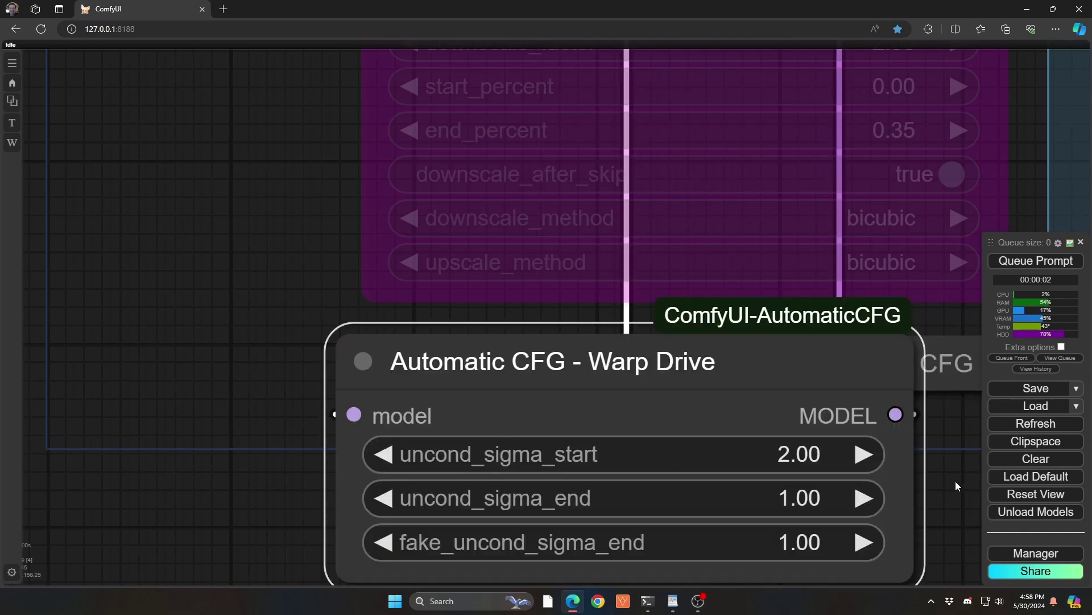
drag(955, 481, 803, 469)
drag(565, 369, 378, 376)
click(623, 362)
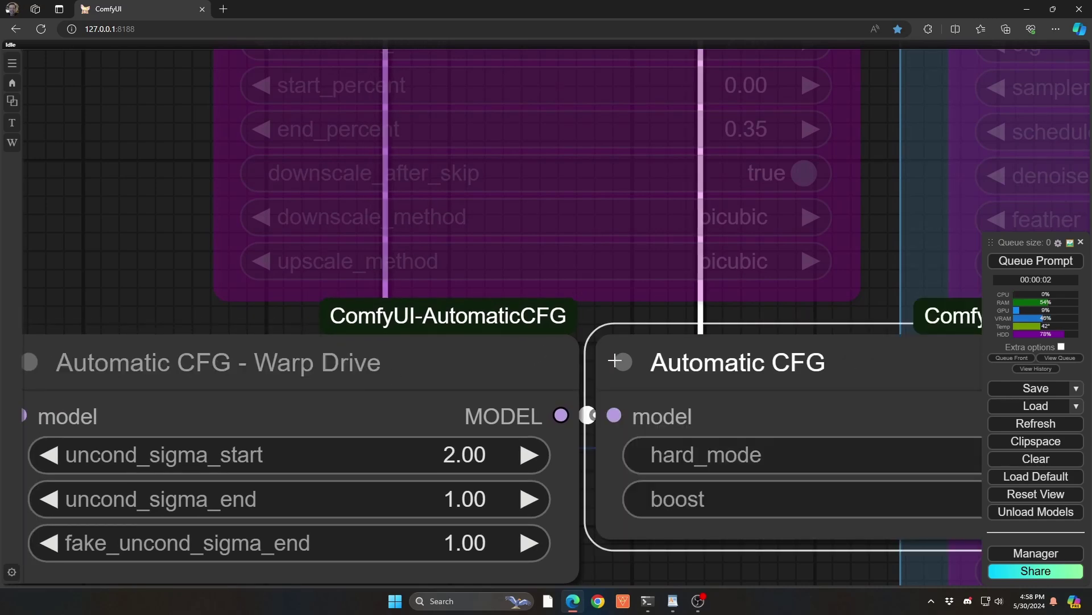
Examine the settings of both Automatic CFG nodes and their place in the model chain with Power Lora Loader and PerturbedAttentionGuidance.
scroll(615, 361, down, 3)
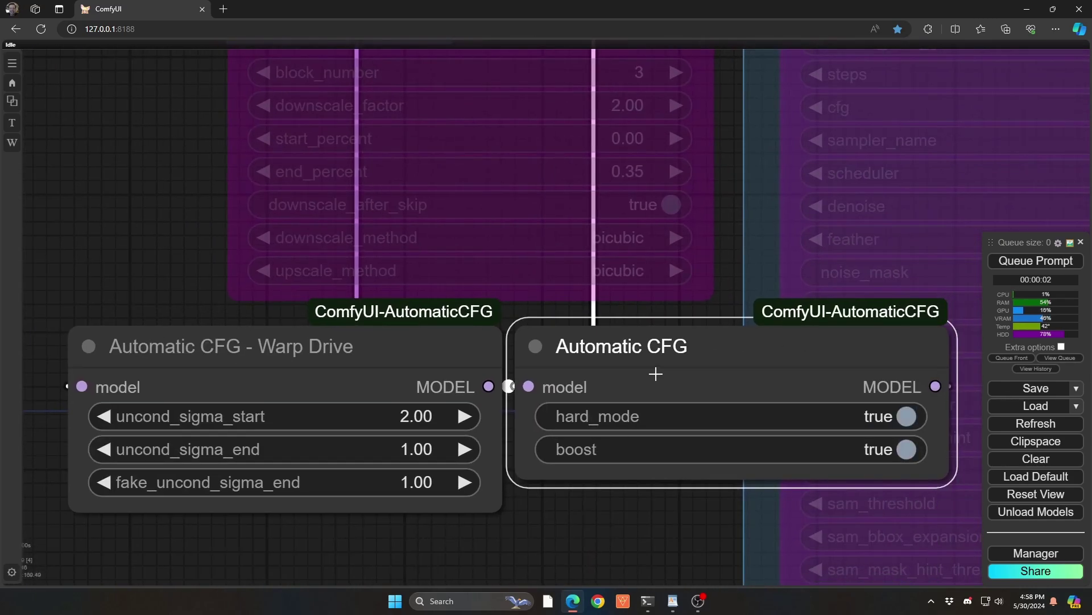
scroll(657, 374, down, 2)
scroll(657, 355, up, 1)
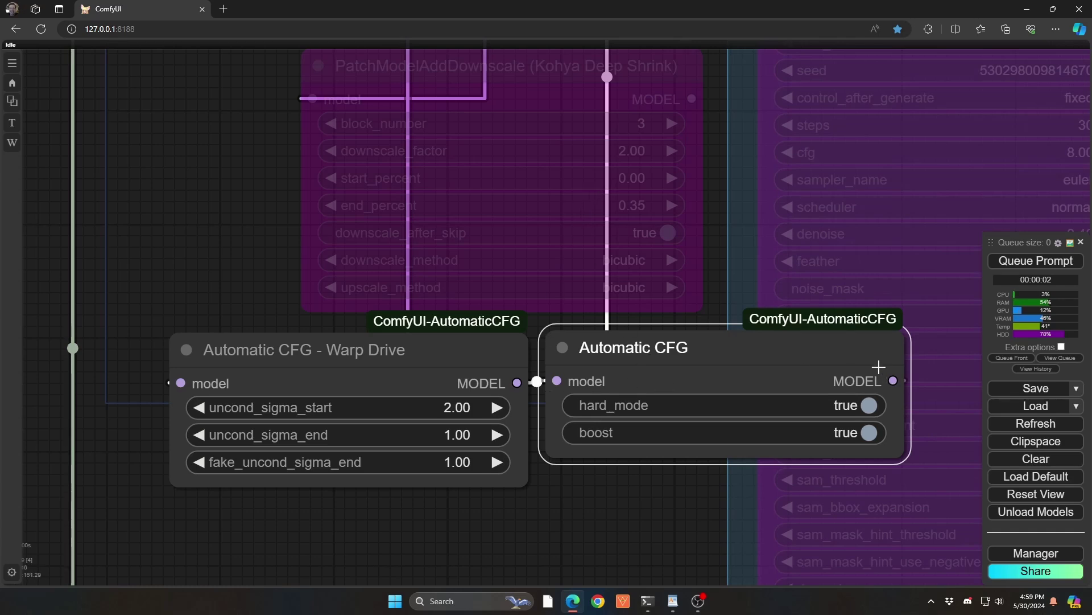
scroll(354, 353, down, 3)
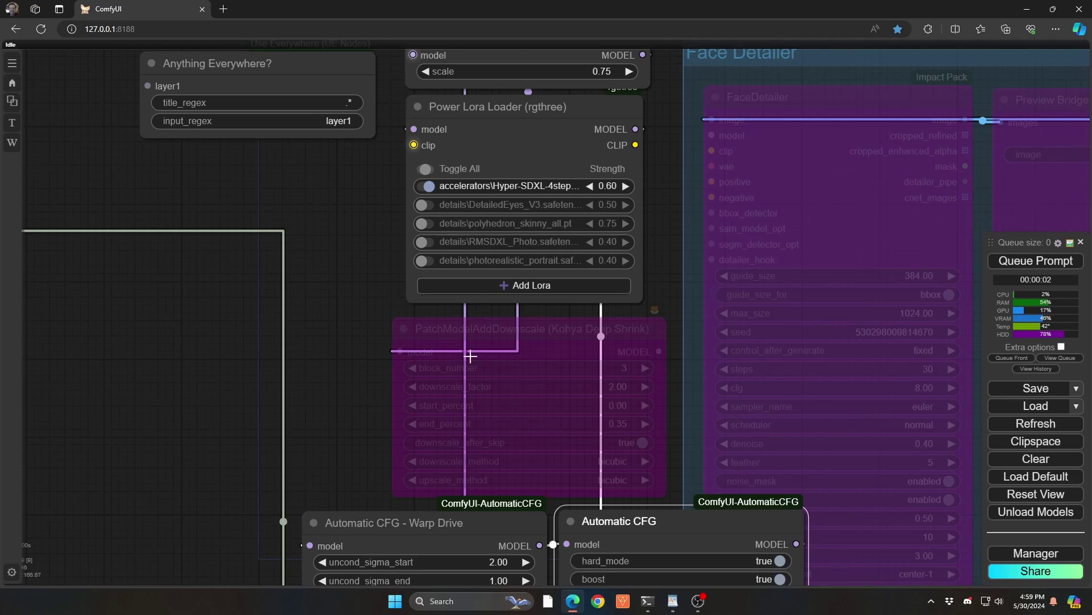
drag(356, 203, 325, 428)
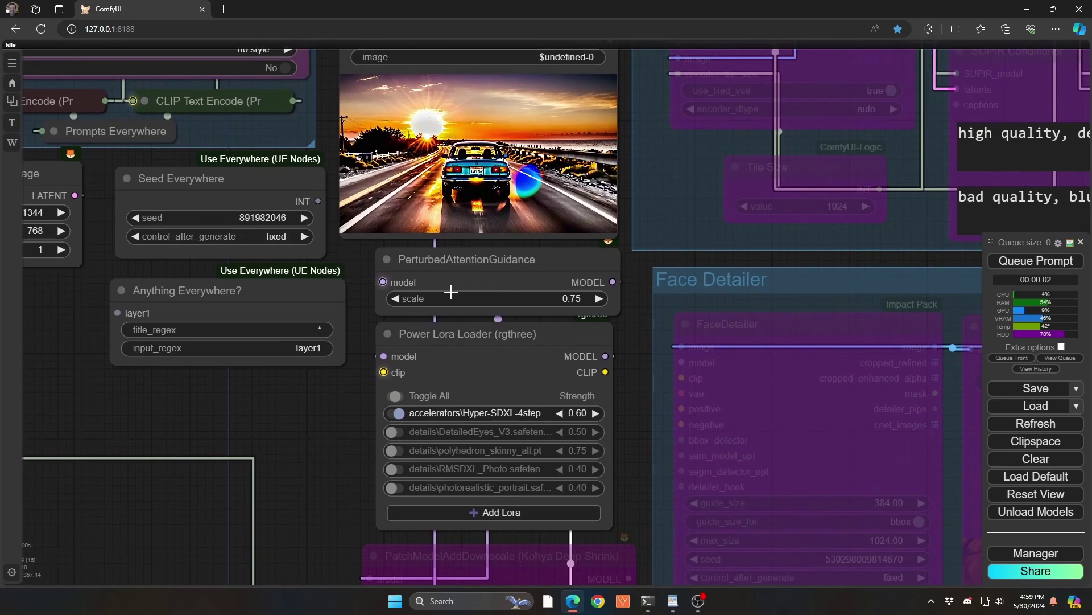
drag(338, 444, 362, 216)
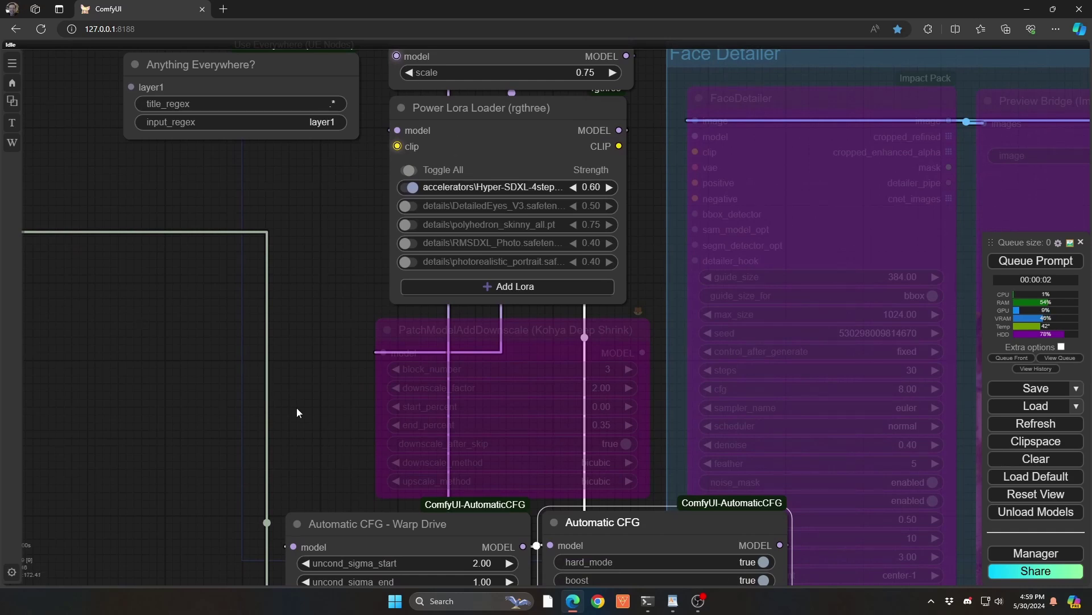
drag(314, 428, 326, 327)
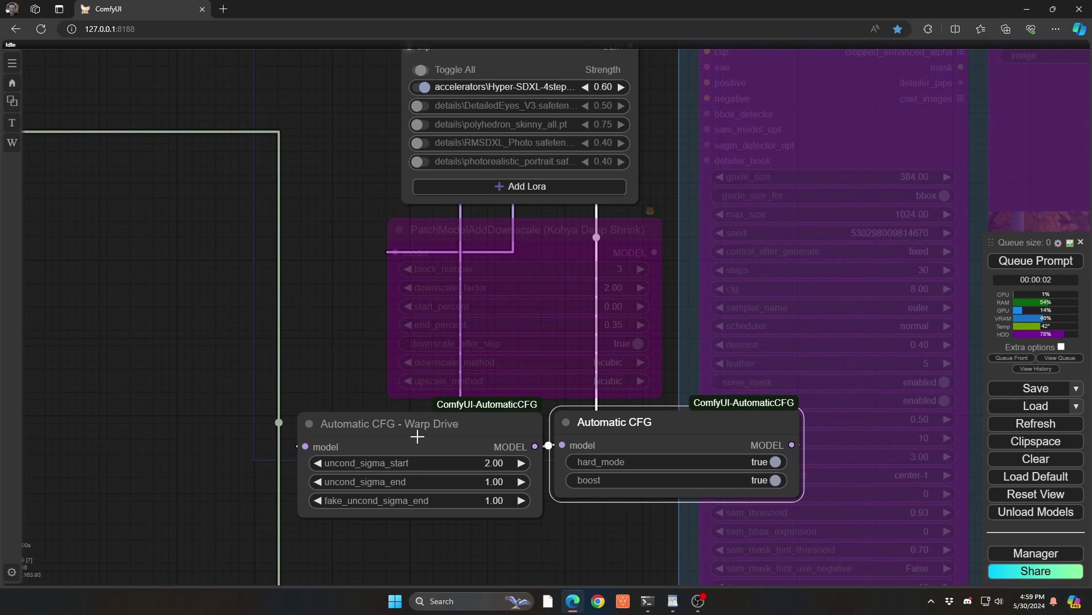
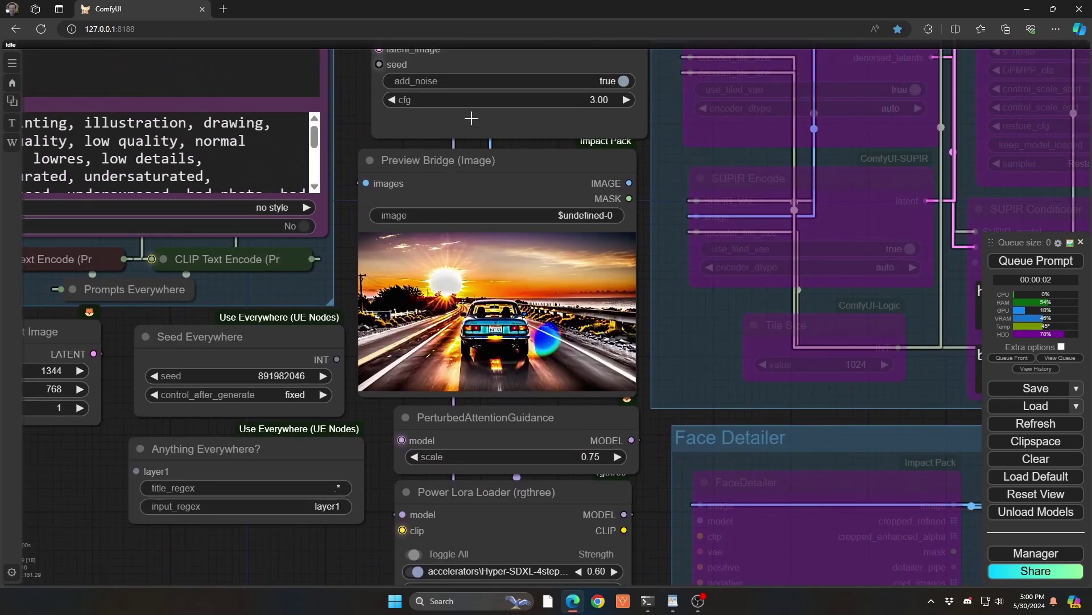
Generate the image with Automatic CFG active, first at the current SamplerCustom cfg and again at cfg 3.30 and 6.60.
key(ctrl+Return)
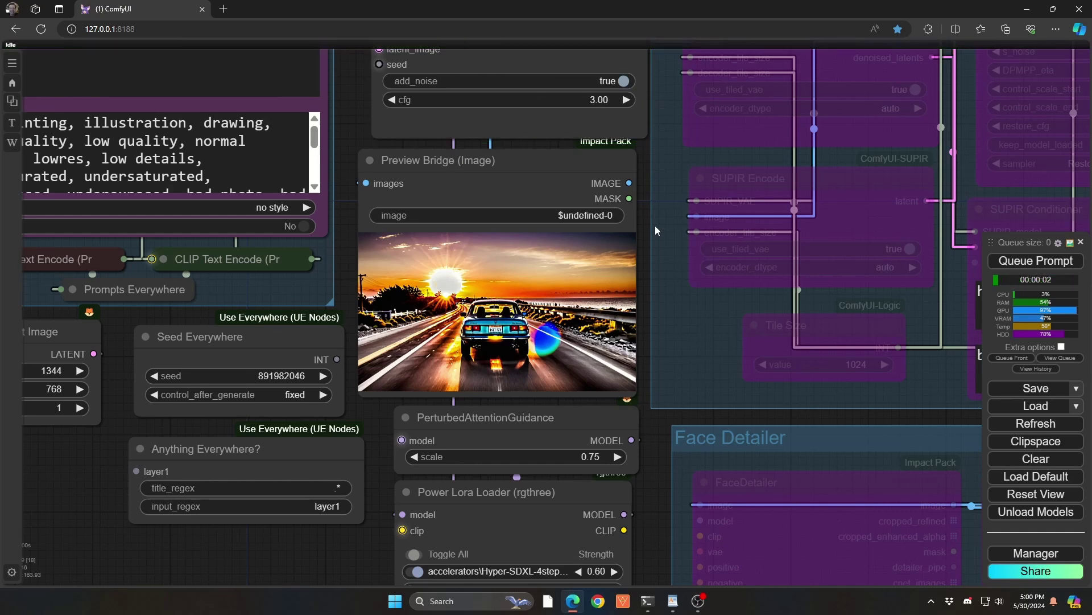
click(627, 100)
click(627, 99)
click(628, 100)
key(ctrl+Return)
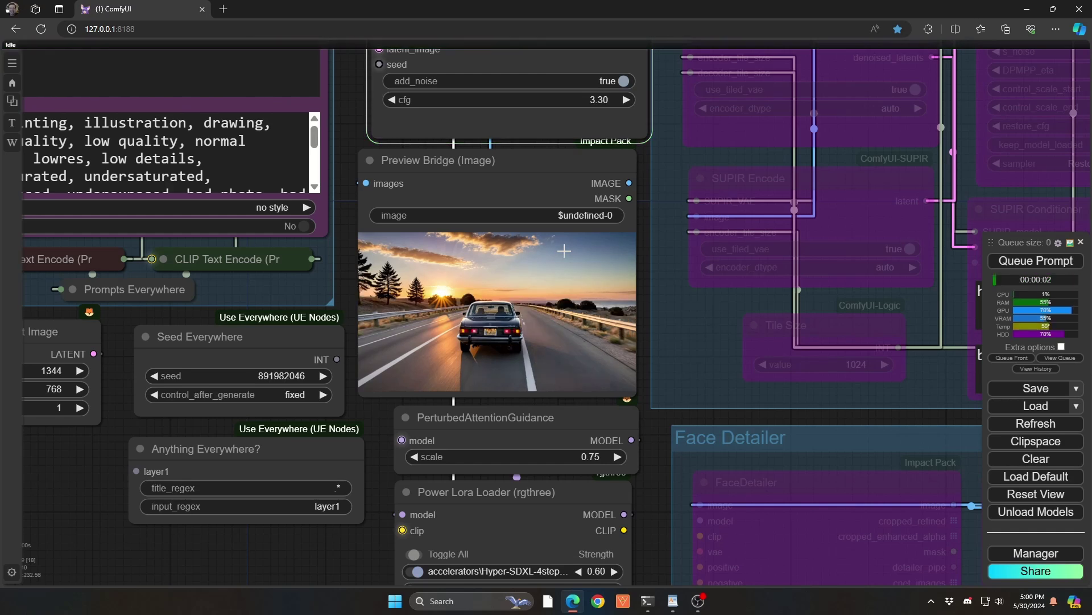
drag(585, 100, 623, 193)
key(ctrl+Return)
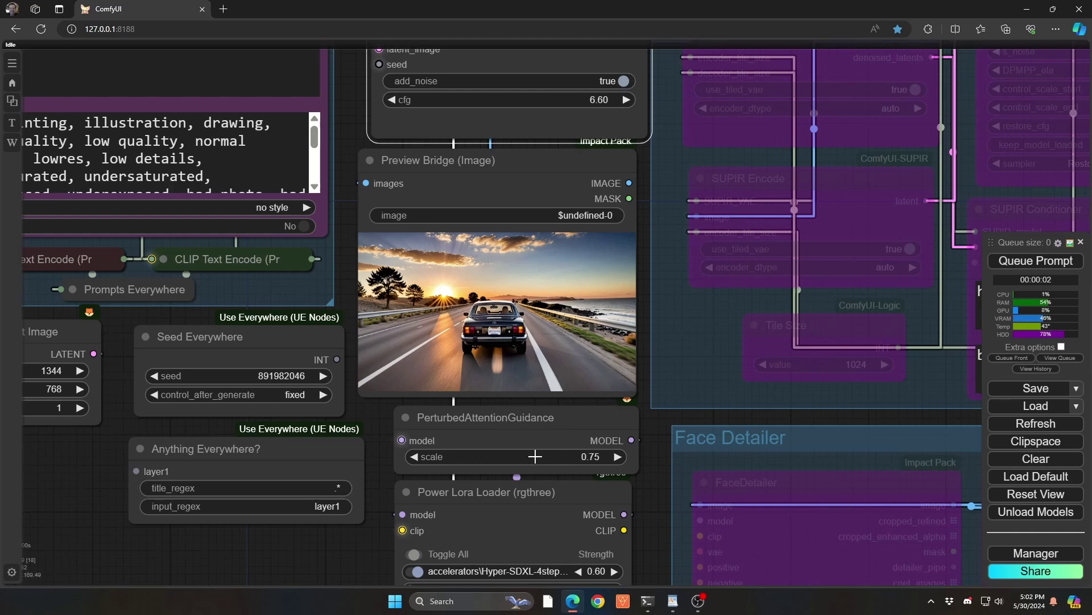
Set the PerturbedAttentionGuidance scale to 1.25, generate the image, and inspect the result in Preview Bridge.
drag(535, 457, 537, 456)
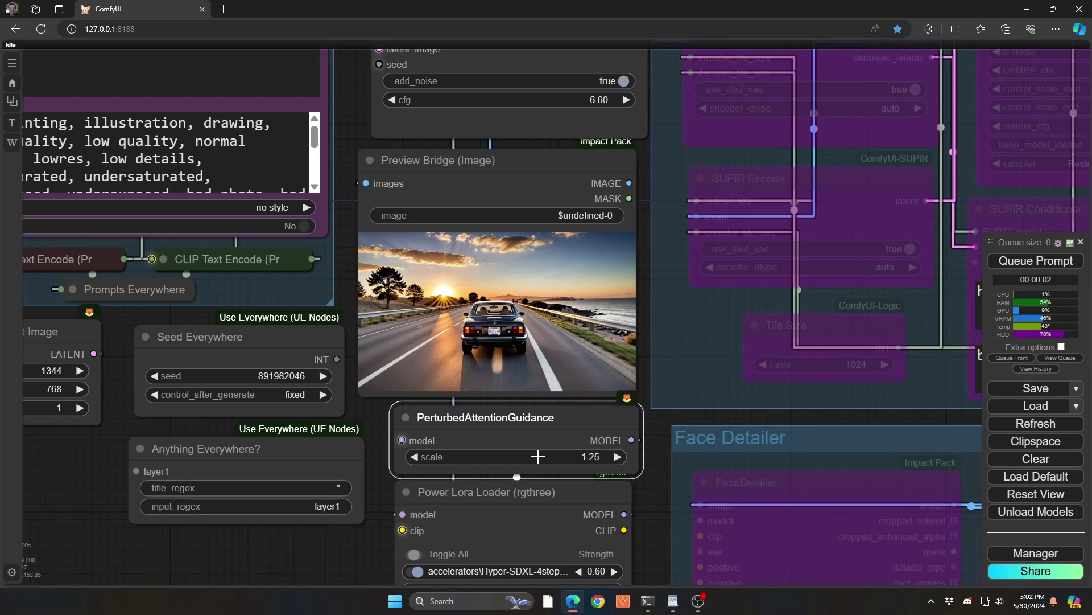
key(ctrl+Return)
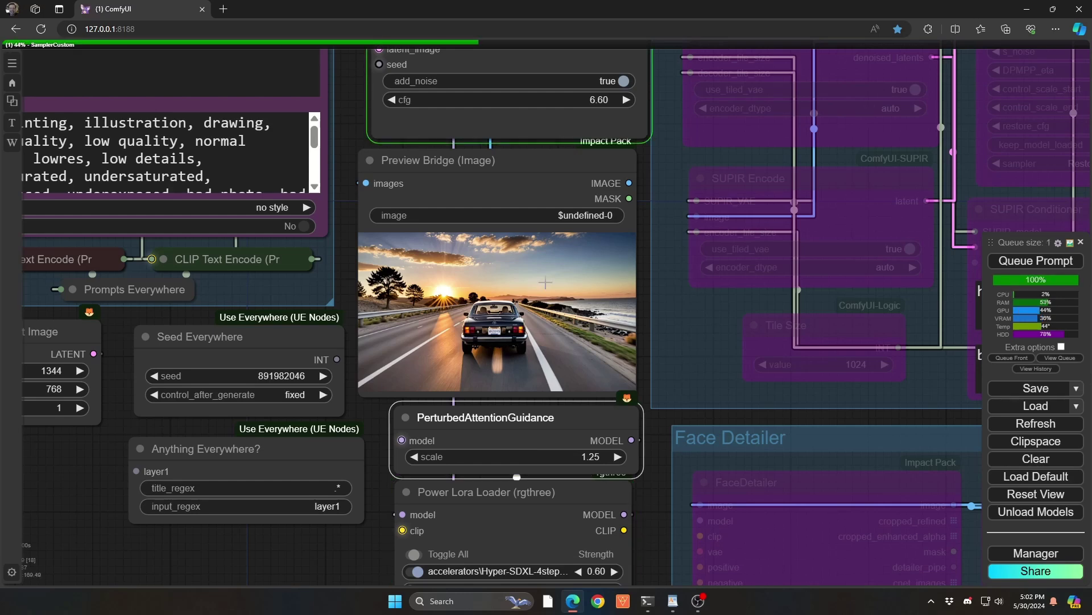
scroll(533, 282, up, 5)
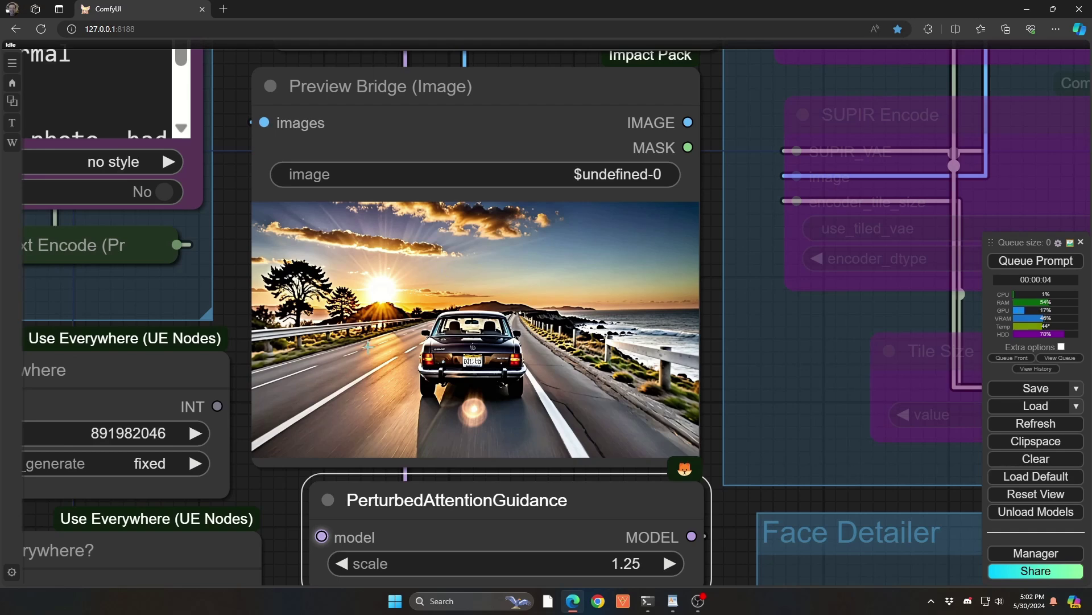
scroll(516, 451, down, 4)
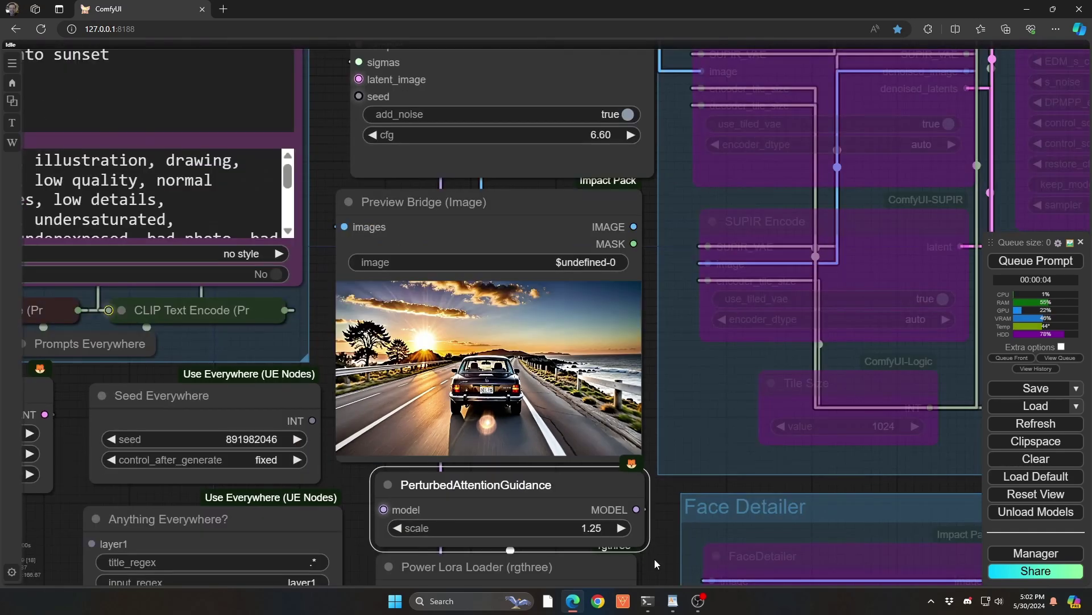
Bypass the PerturbedAttentionGuidance node and generate the image again.
drag(658, 565, 654, 507)
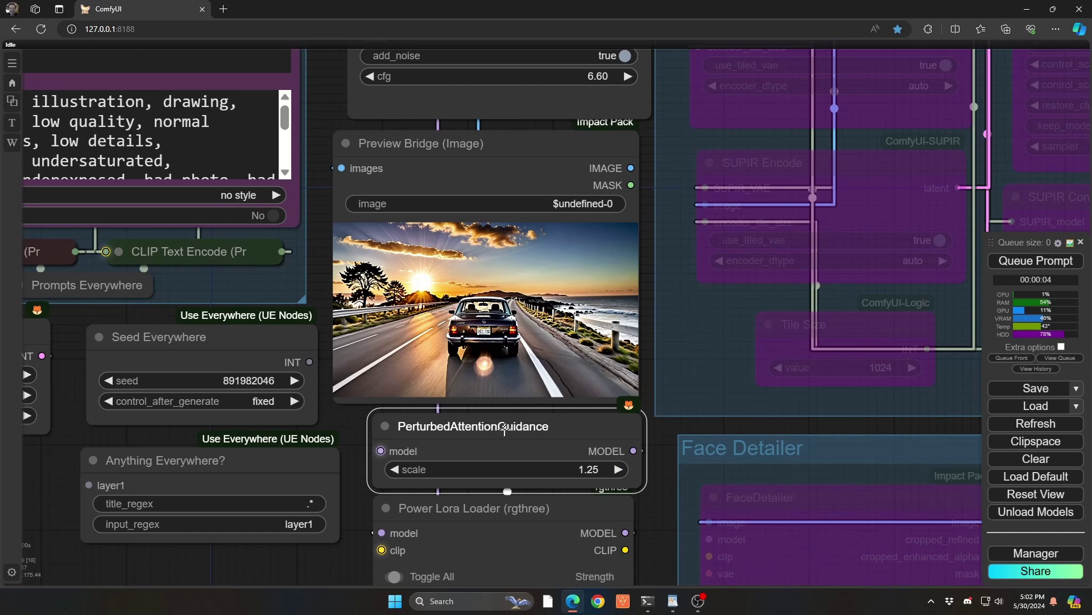
key(ctrl+b)
key(ctrl+Return)
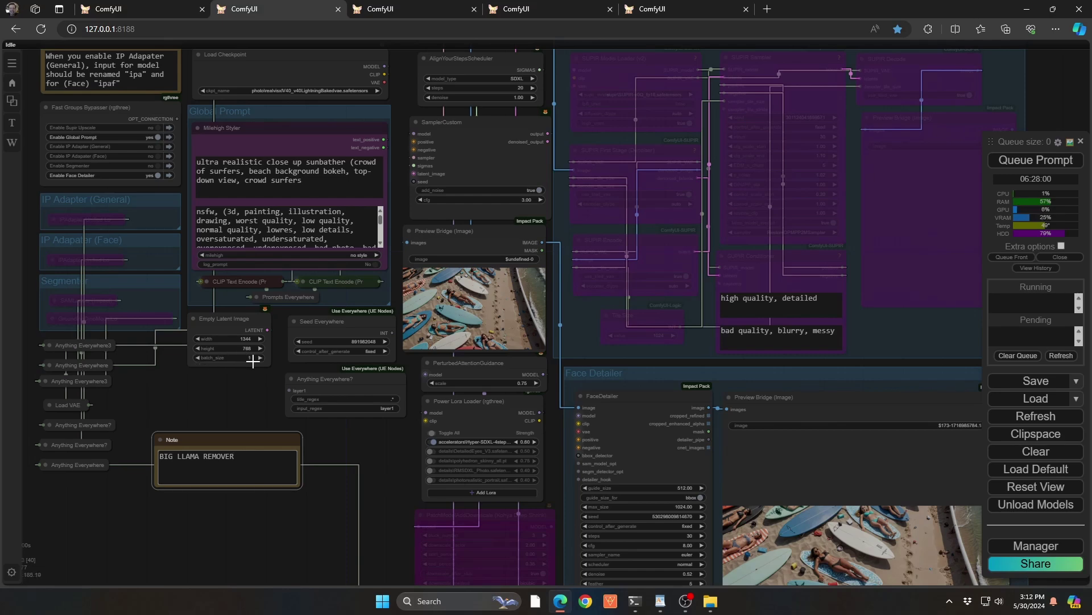
Examine the surfboard beach image in the Face Detailer's Preview Bridge and the Big lama Remover node's settings and connections.
scroll(622, 324, up, 10)
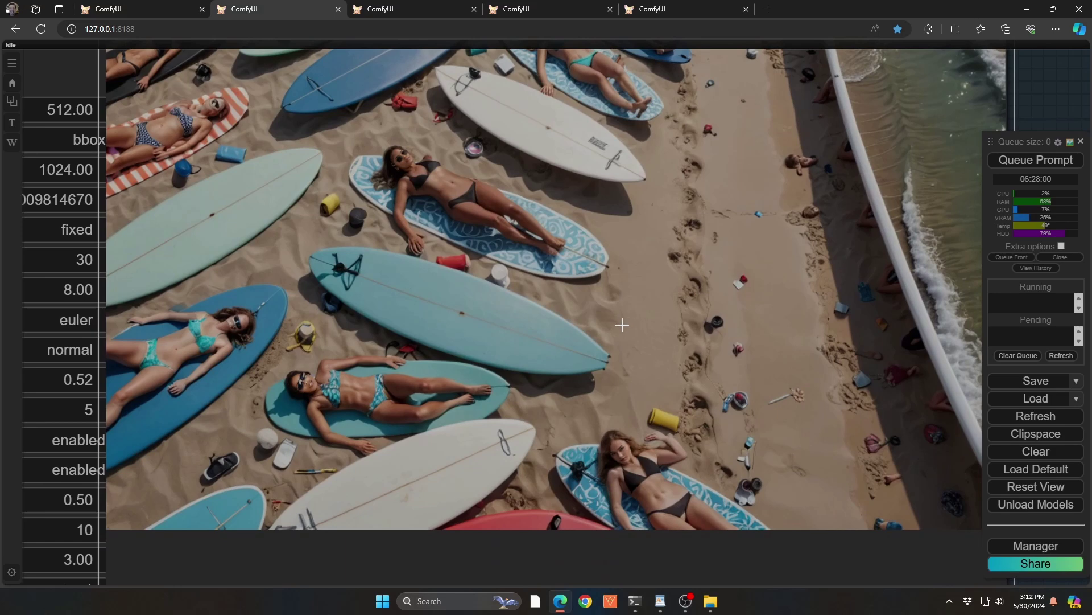
scroll(811, 362, down, 3)
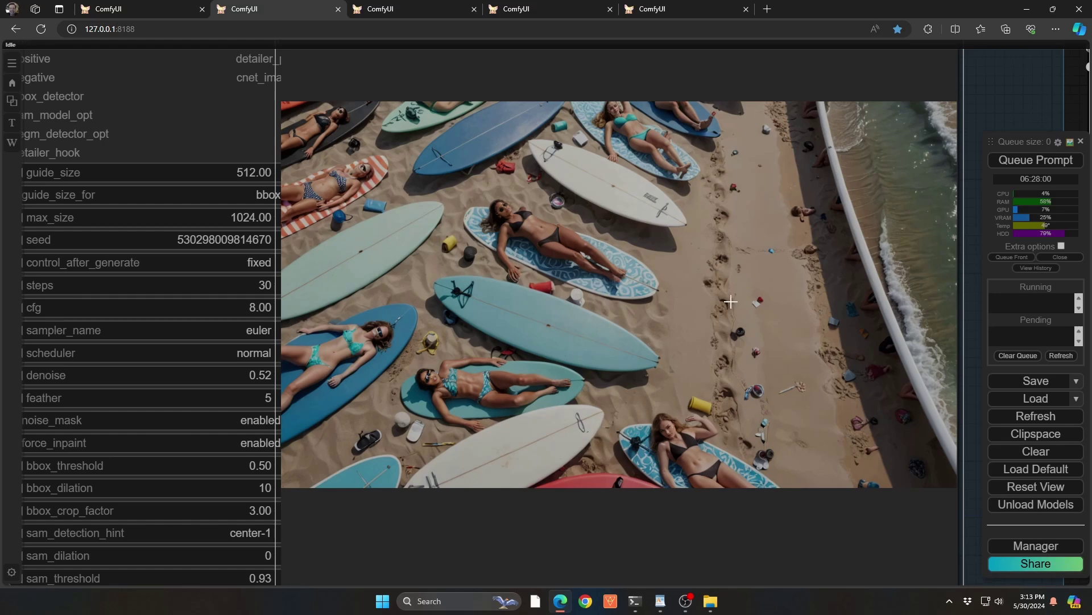
scroll(731, 302, down, 4)
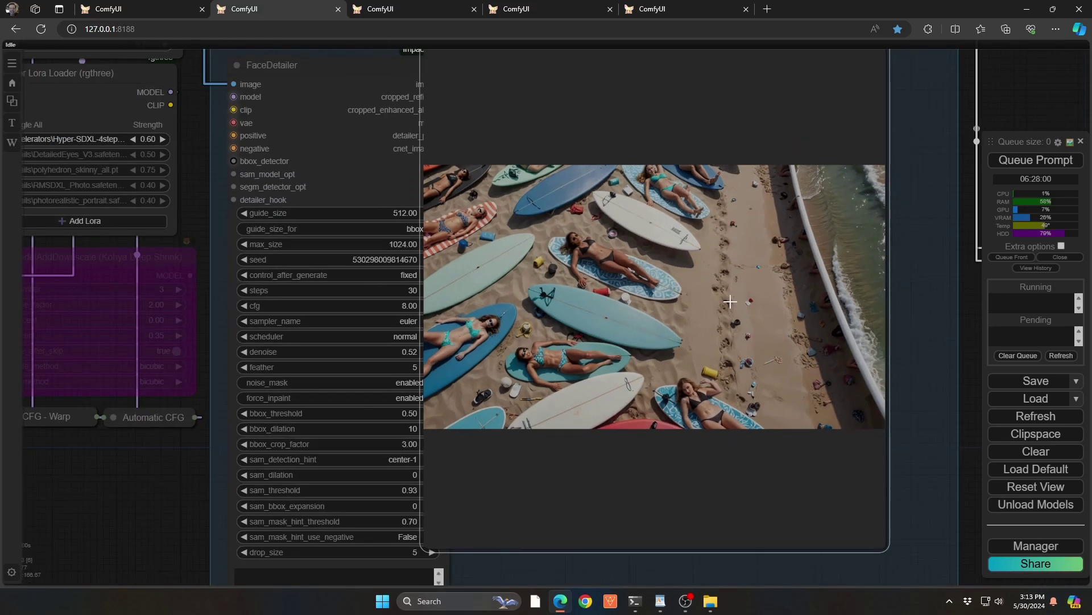
scroll(730, 302, up, 2)
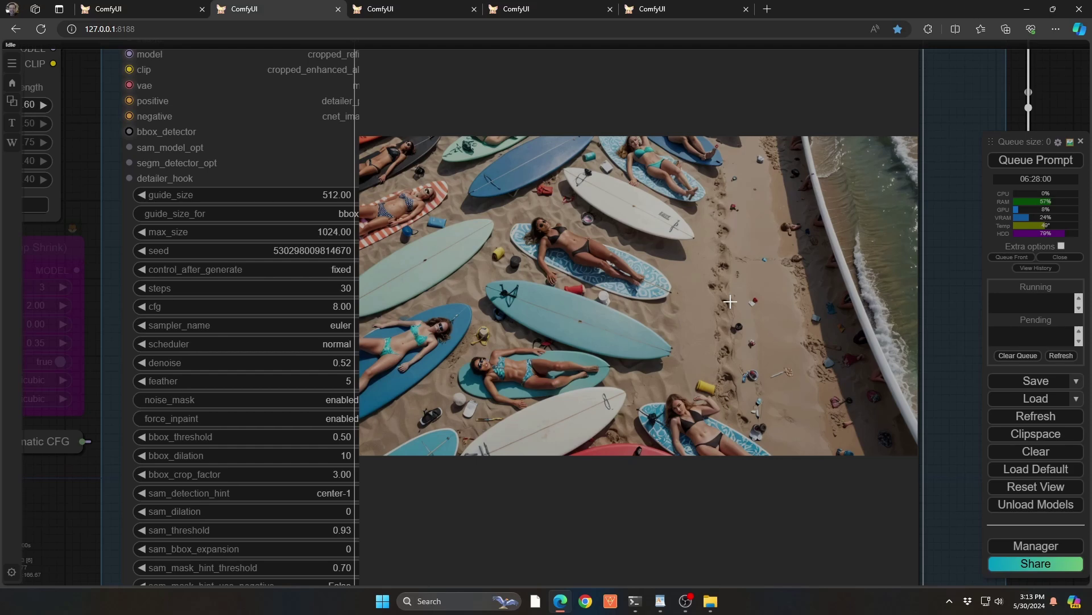
scroll(730, 302, down, 3)
drag(1013, 93, 456, 119)
scroll(625, 267, up, 7)
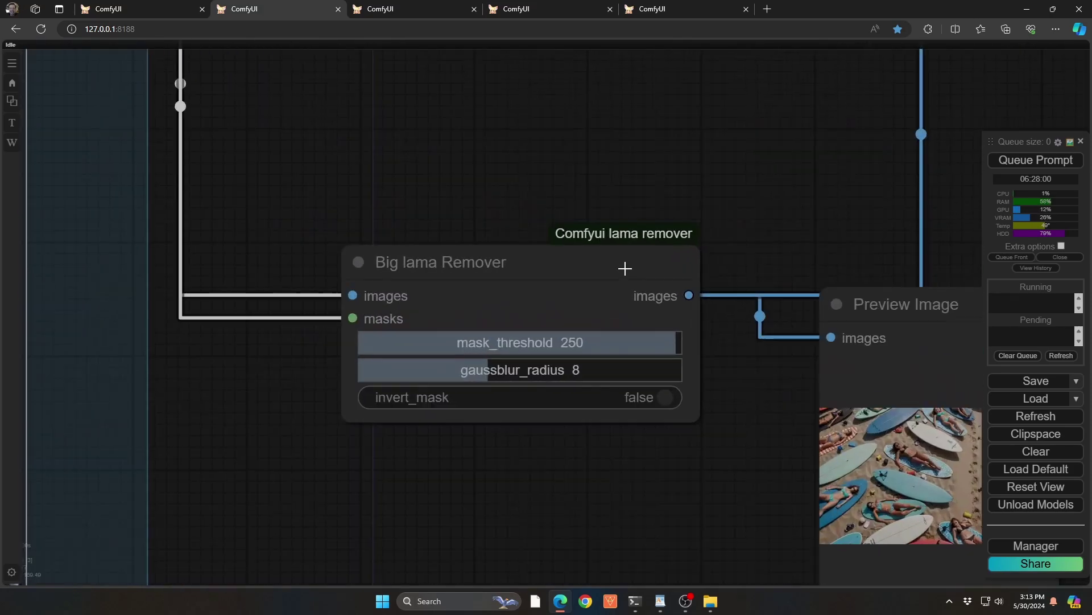
scroll(646, 240, up, 1)
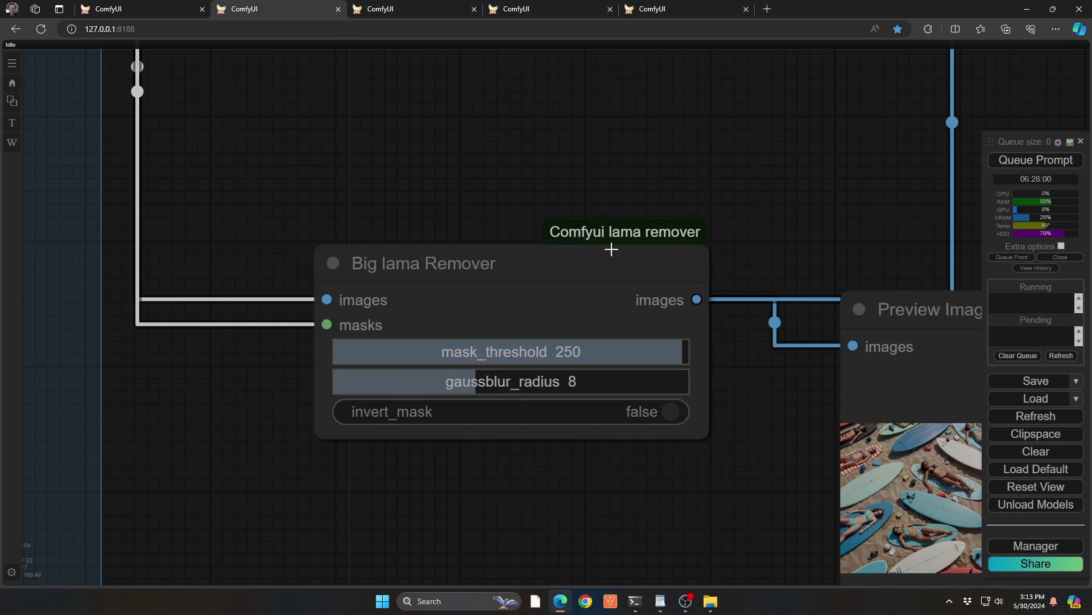
scroll(611, 249, down, 3)
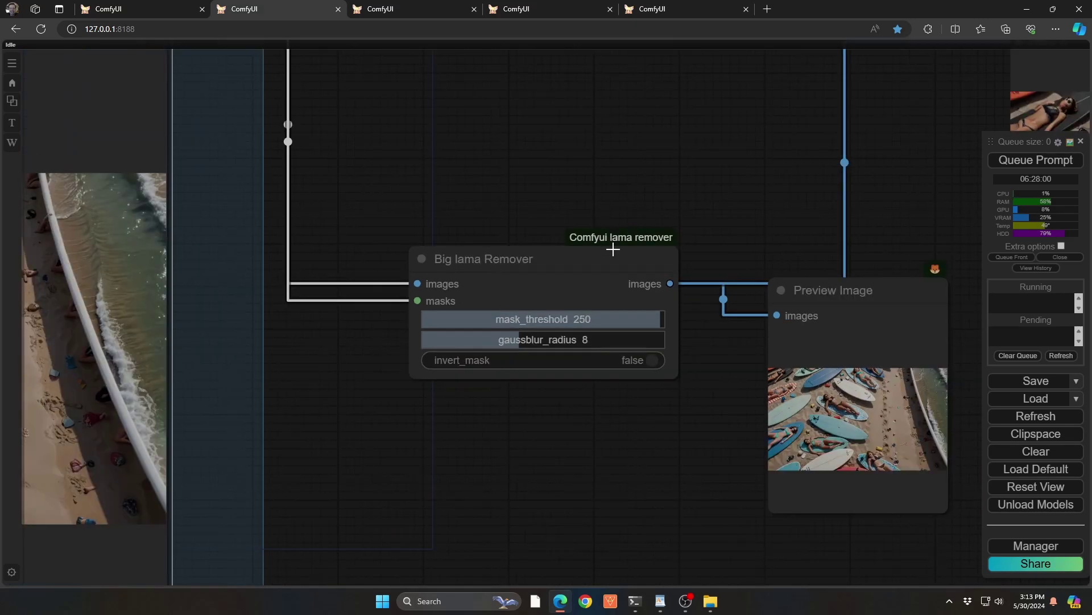
Paint a mask over the litter on the open sand in the Preview Bridge image's MaskEditor and save it to the node.
drag(553, 422, 410, 425)
scroll(626, 423, down, 5)
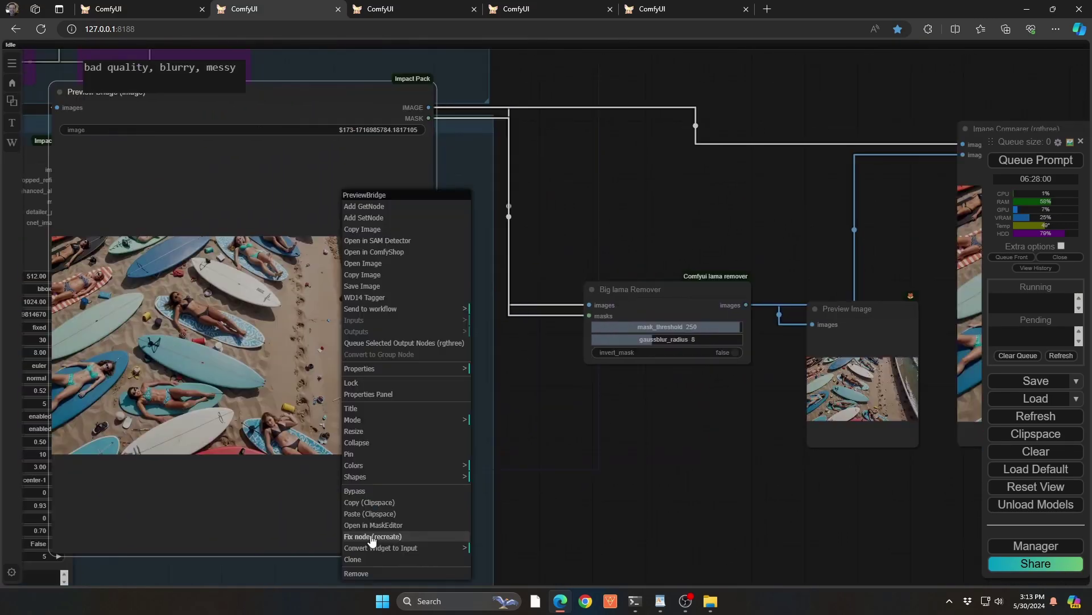
click(350, 527)
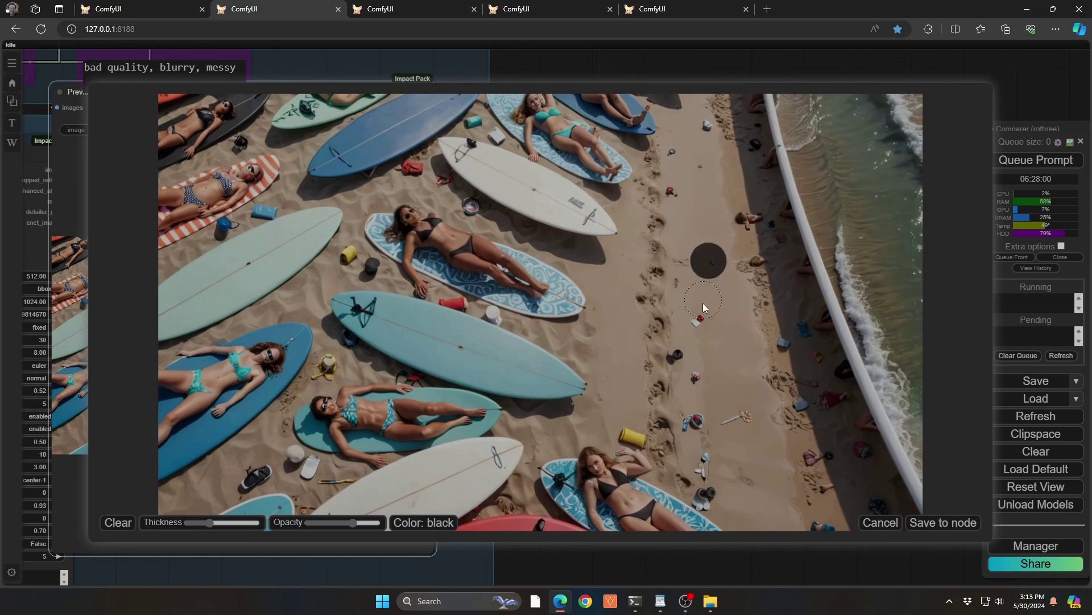
drag(695, 316, 701, 406)
drag(698, 455, 700, 467)
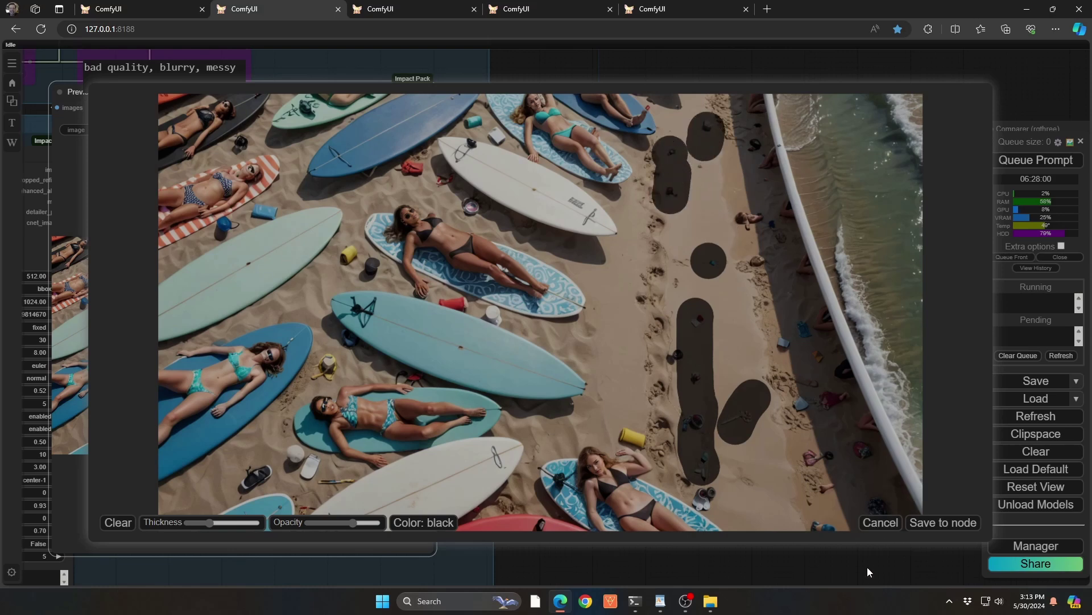
click(943, 522)
Run the workflow with the masked image through Big lama Remover and inspect the cleaned sand in Image Comparer.
drag(787, 478, 494, 285)
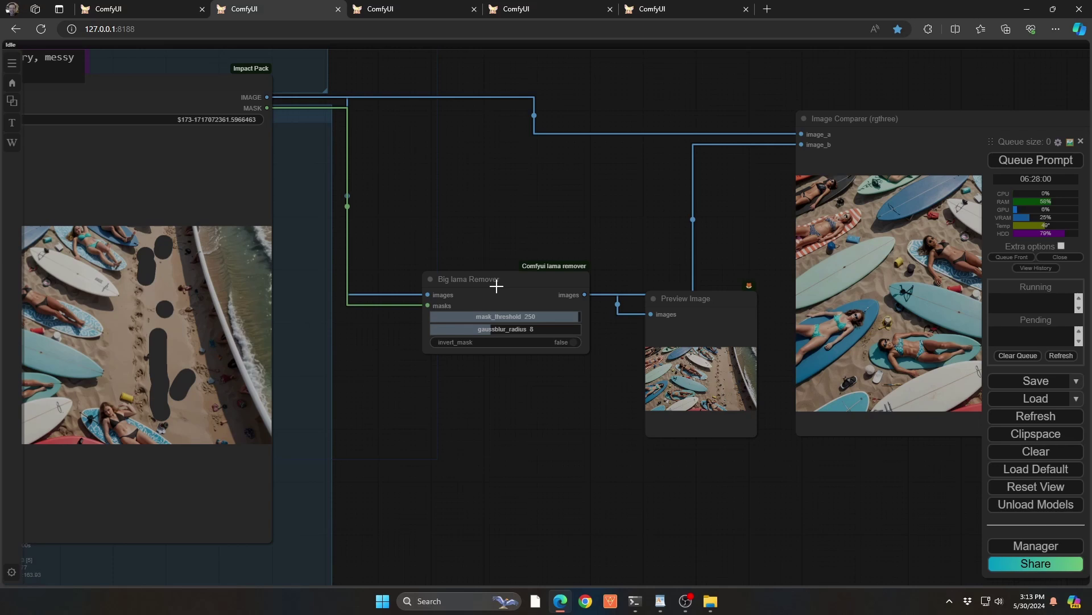
key(ctrl+Return)
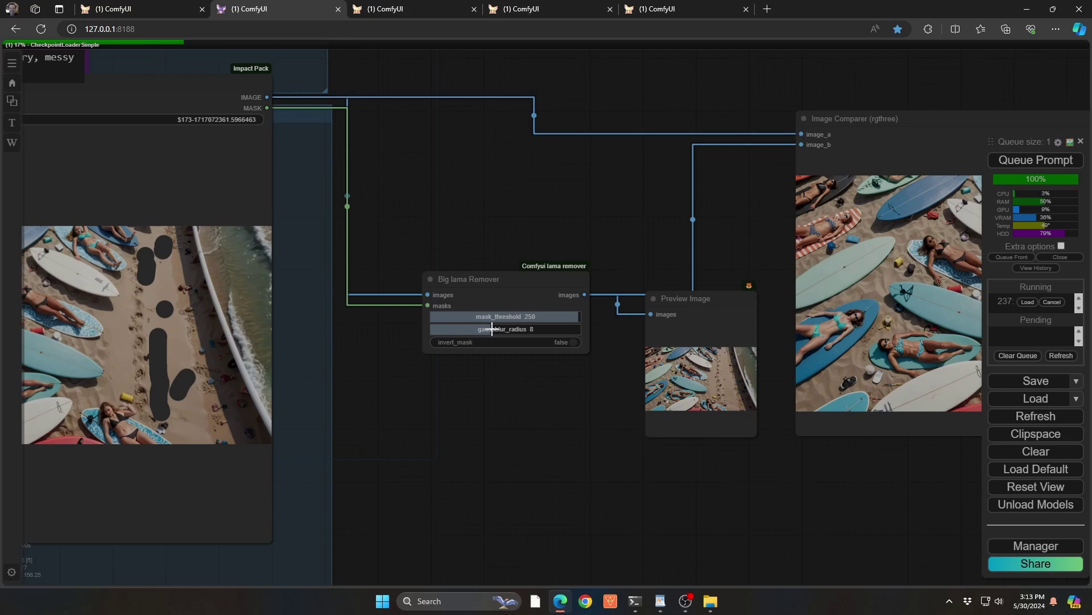
drag(882, 462, 533, 458)
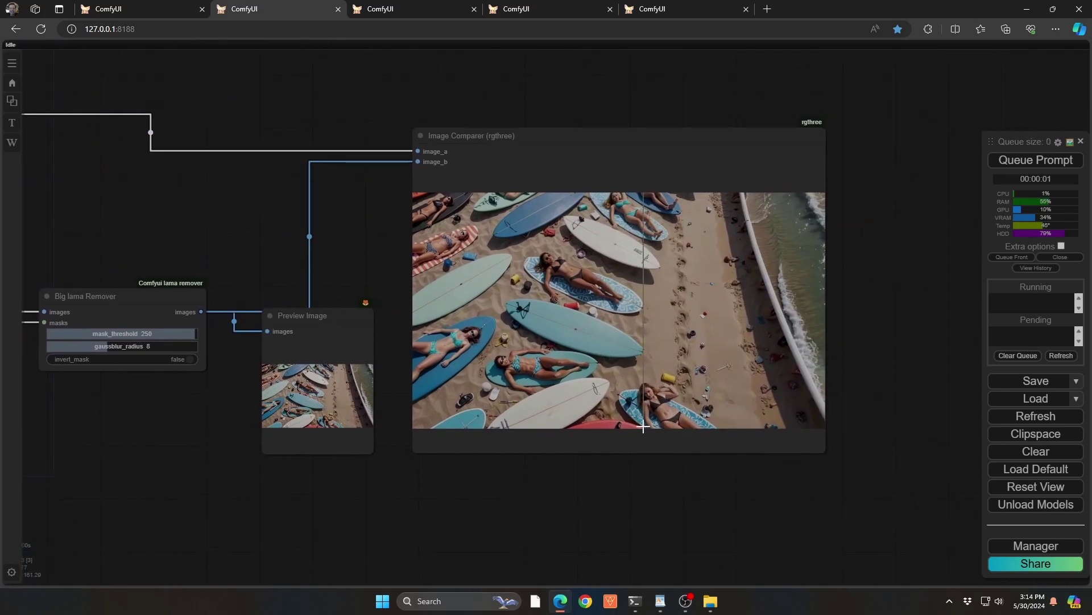
scroll(797, 387, up, 9)
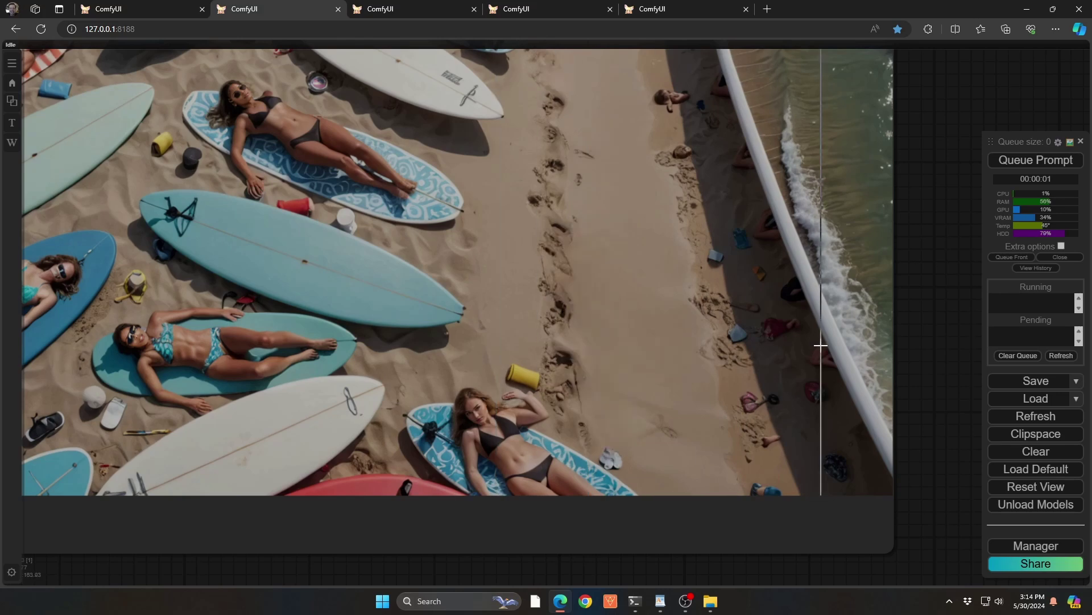
Review the Big lama Remover node's mask_threshold and gaussblur_radius settings.
scroll(739, 329, down, 9)
drag(467, 450, 769, 458)
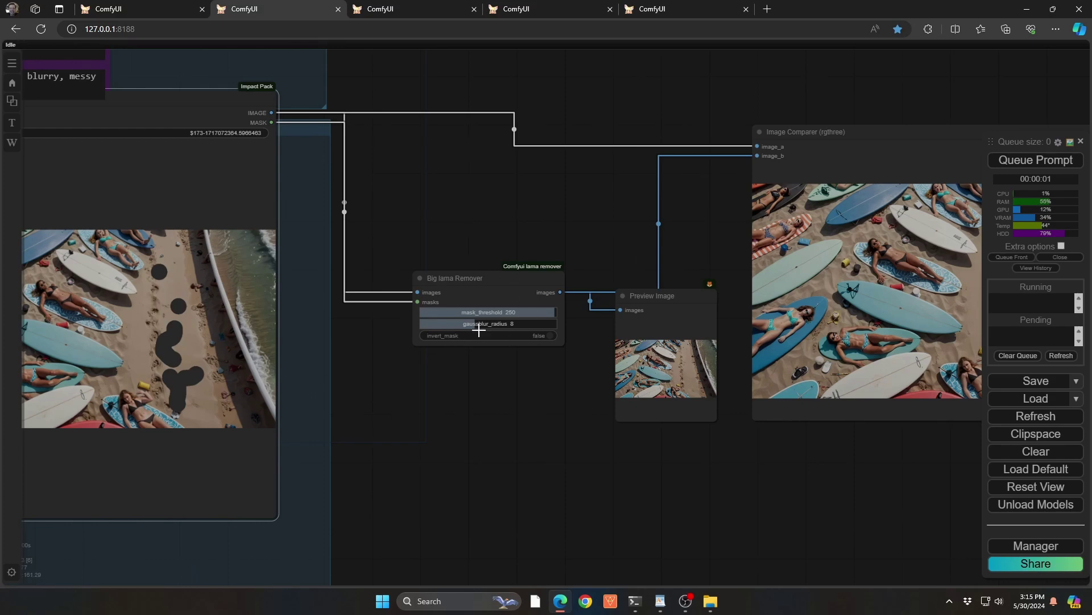
Switch to the ACNE & BLEMISH CLEANUP workflow and inspect the teen portrait with the game controller up close.
click(404, 11)
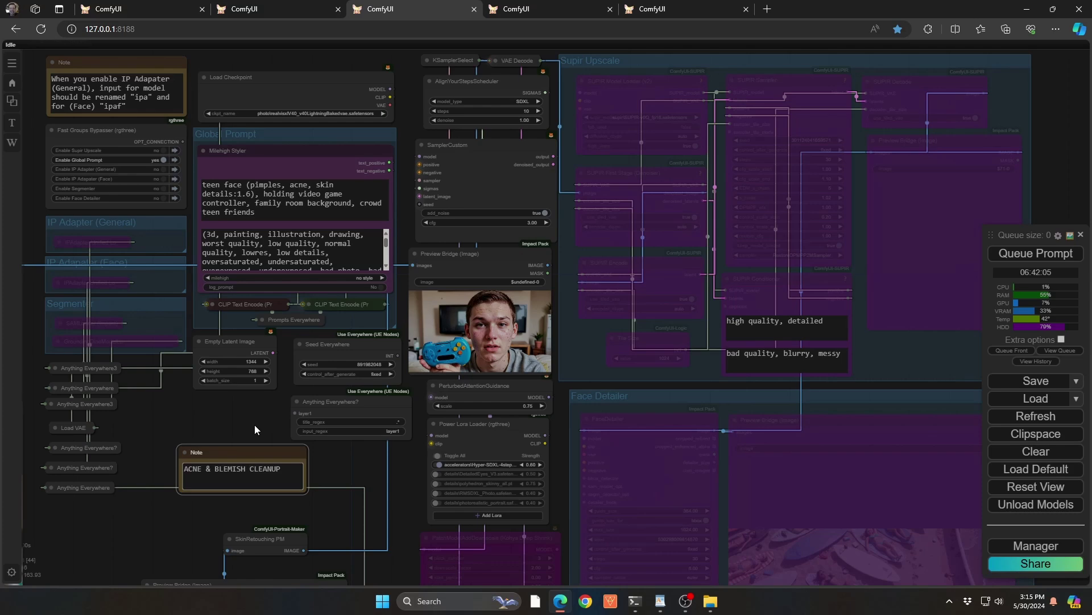
drag(254, 424, 247, 405)
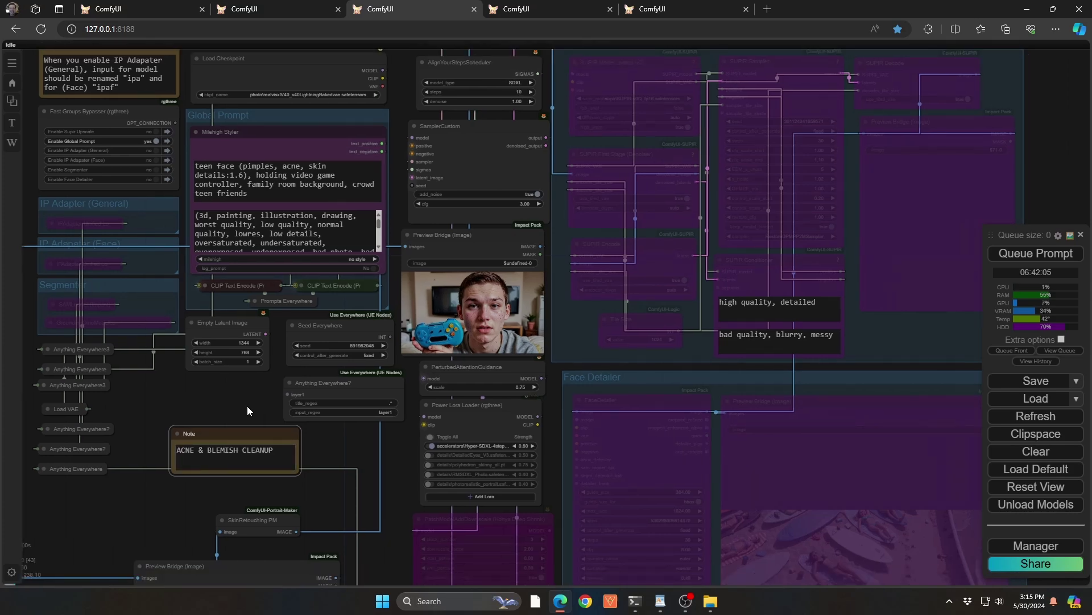
scroll(499, 308, up, 15)
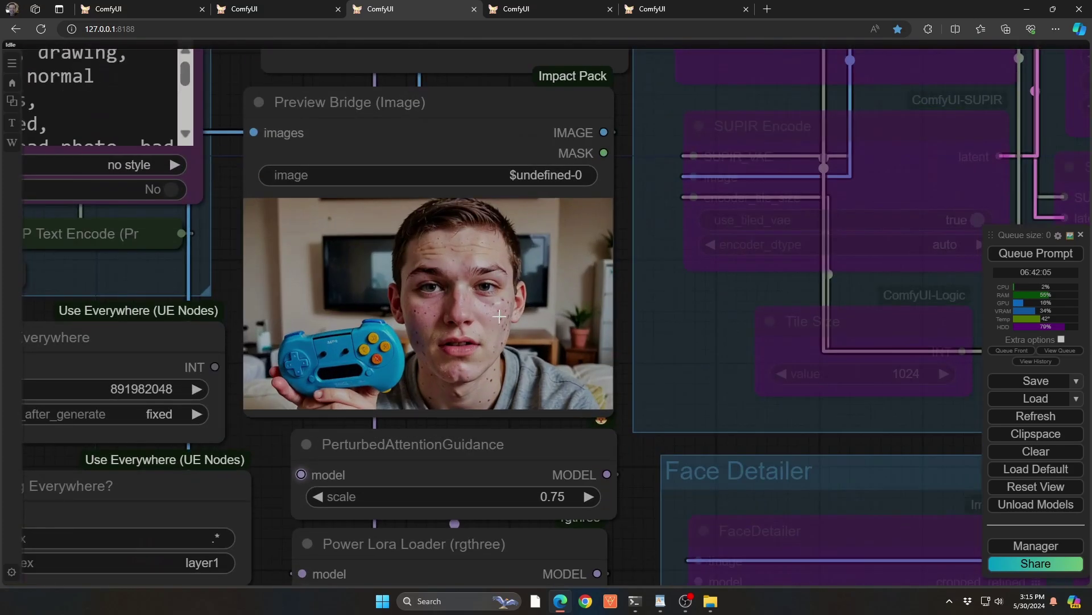
scroll(498, 302, down, 10)
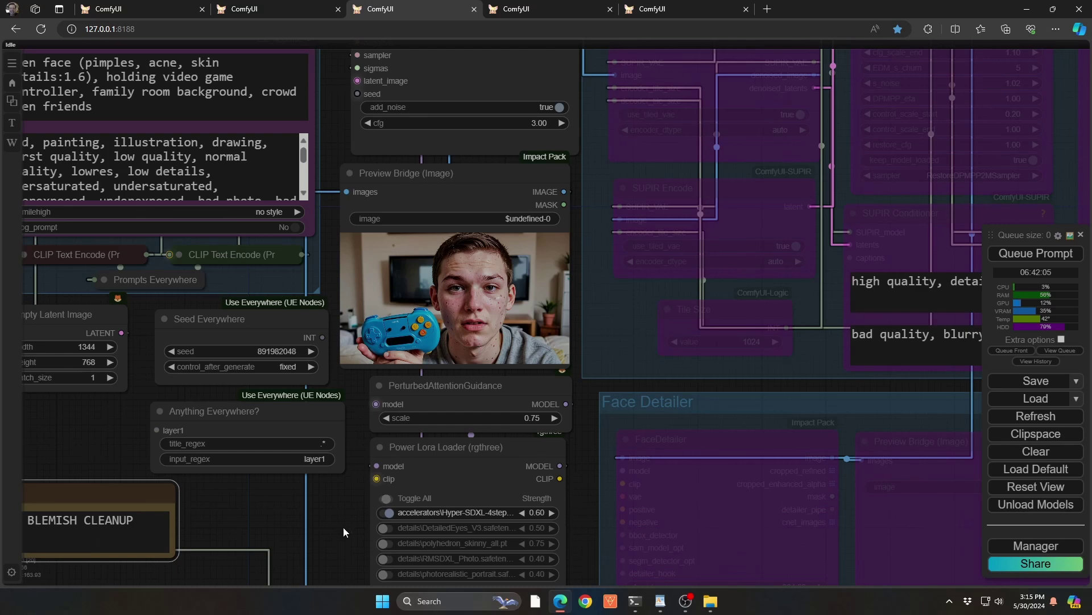
Examine the SkinRetouching PM node and its output, and compare the original and retouched faces in Image Comparer.
drag(347, 533, 647, 80)
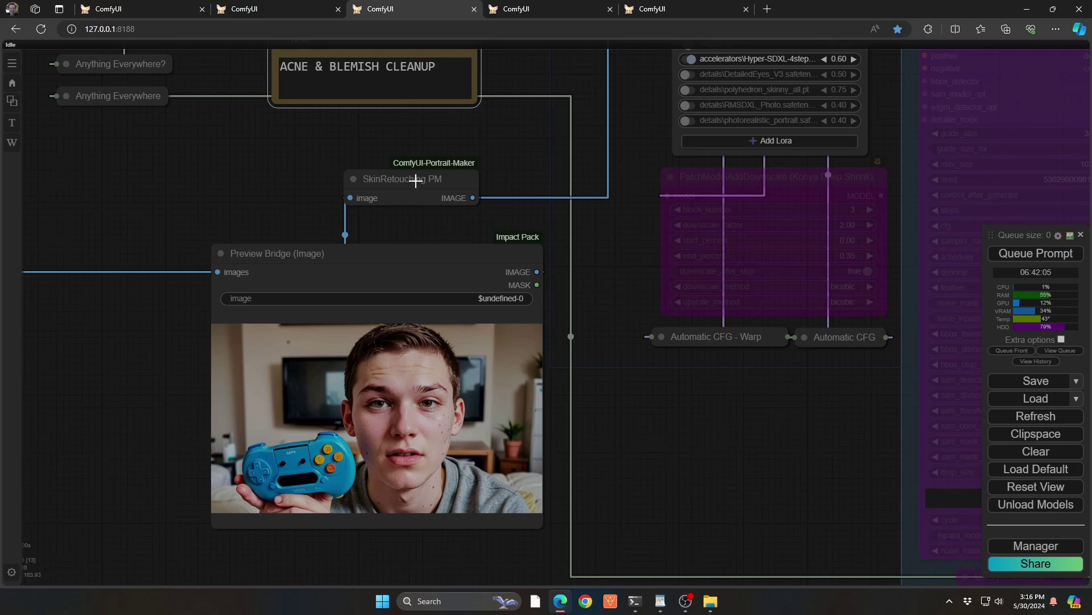
scroll(420, 465, up, 5)
scroll(495, 495, down, 4)
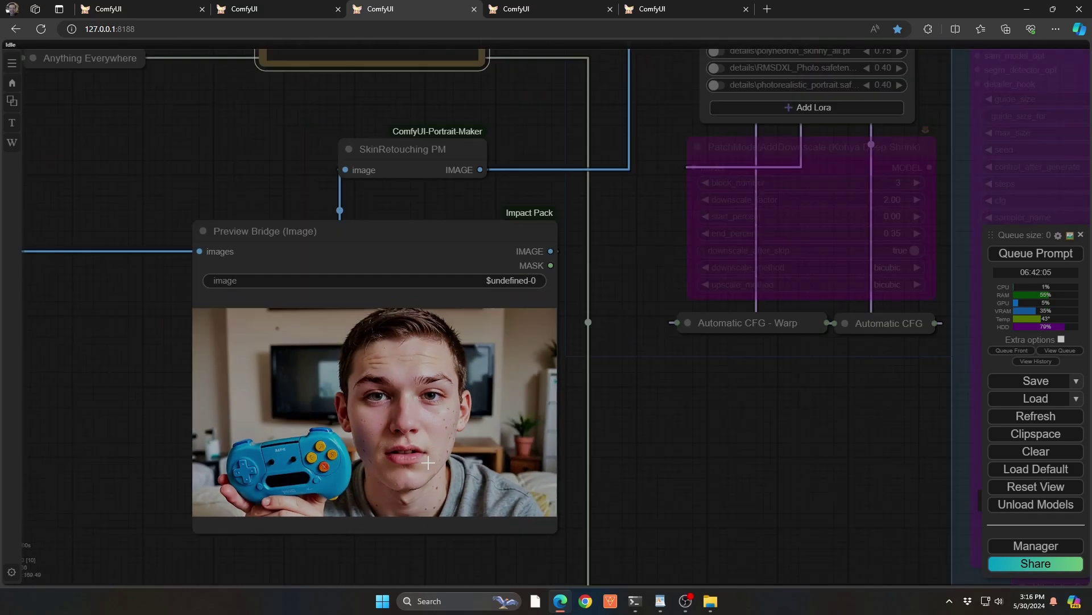
drag(230, 456, 924, 449)
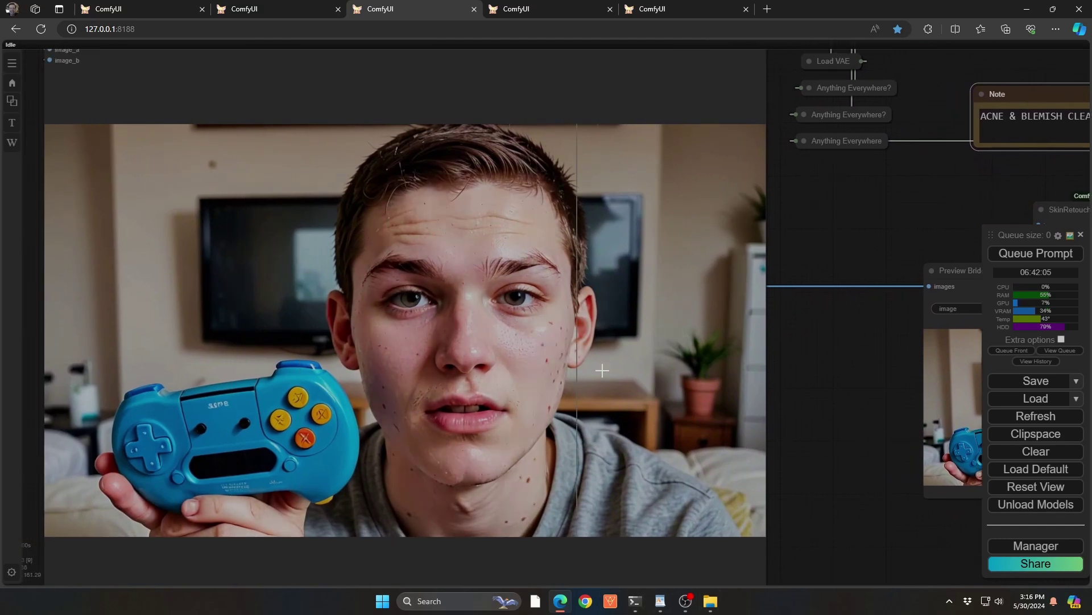
drag(824, 378, 521, 415)
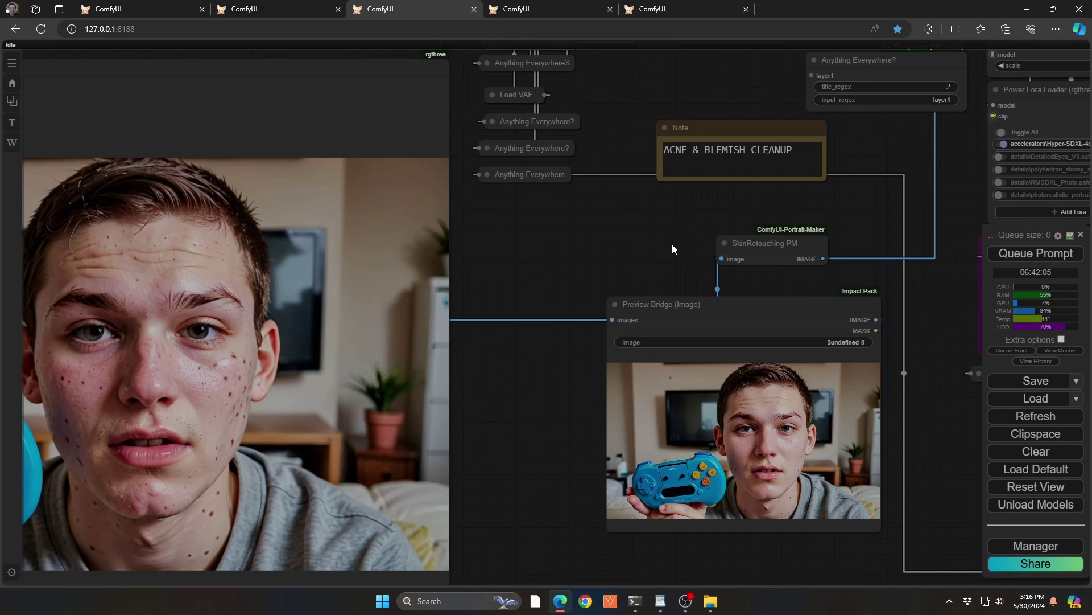
Switch to the FACE CROP AND SWITCH workflow and examine the group portrait and the image of the boy walking a dog.
click(552, 7)
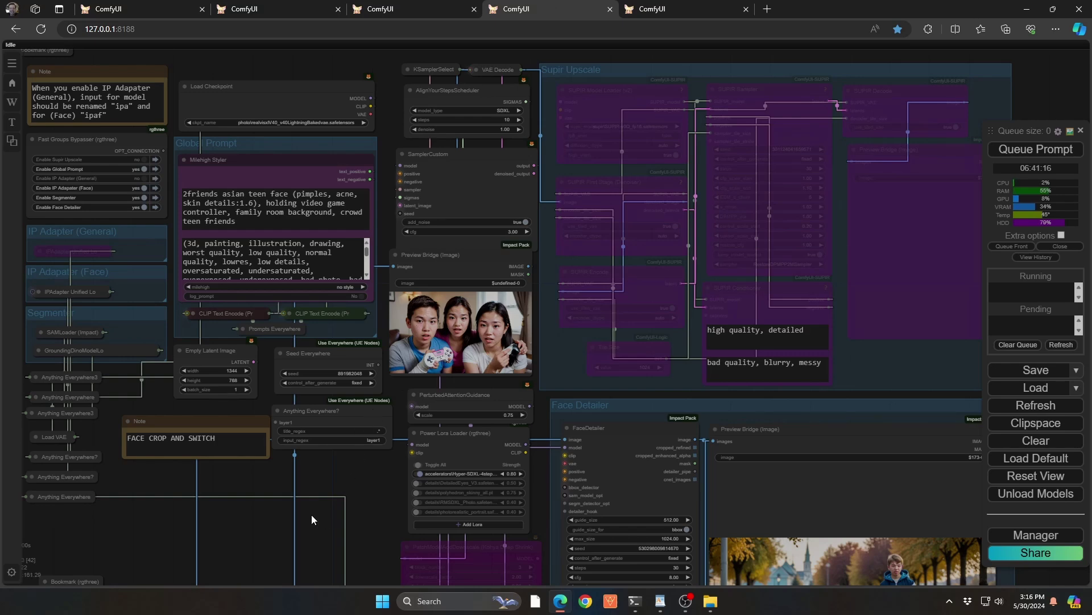
drag(312, 515, 350, 440)
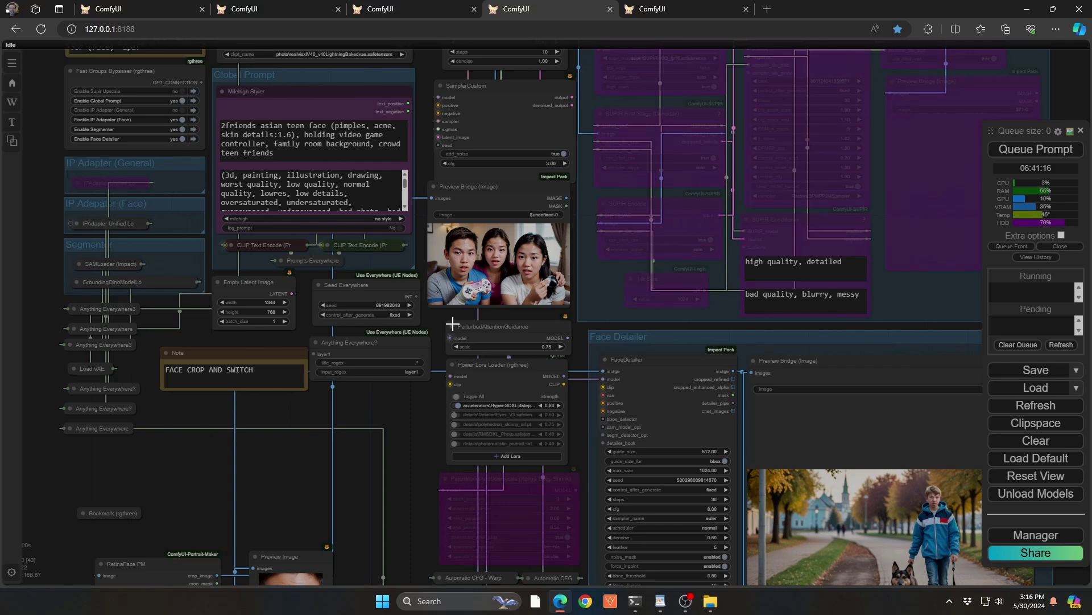
drag(275, 492, 696, 155)
drag(602, 344, 715, 226)
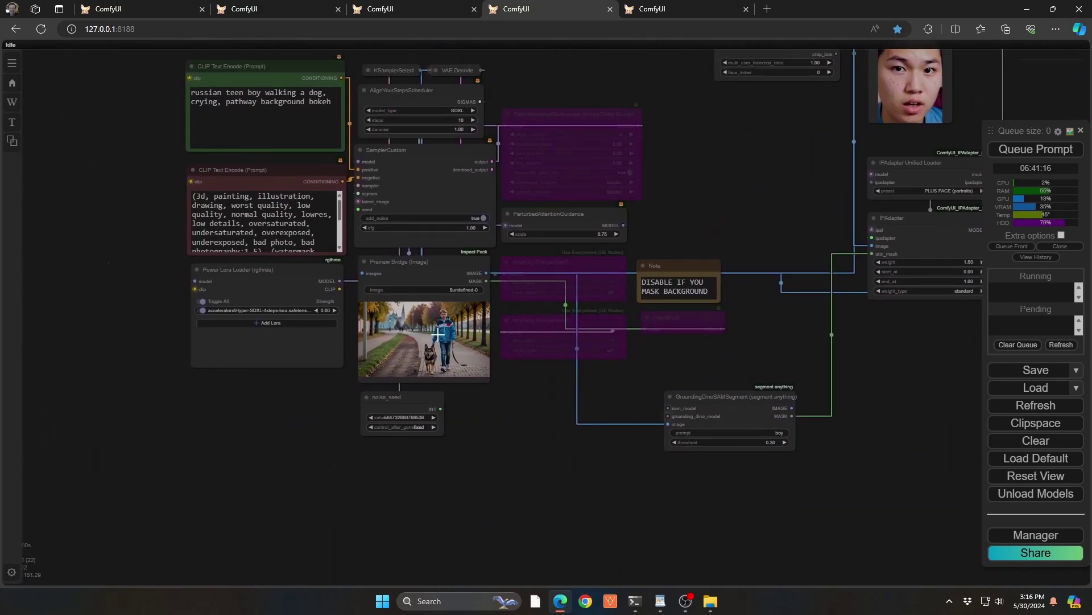
scroll(437, 336, up, 10)
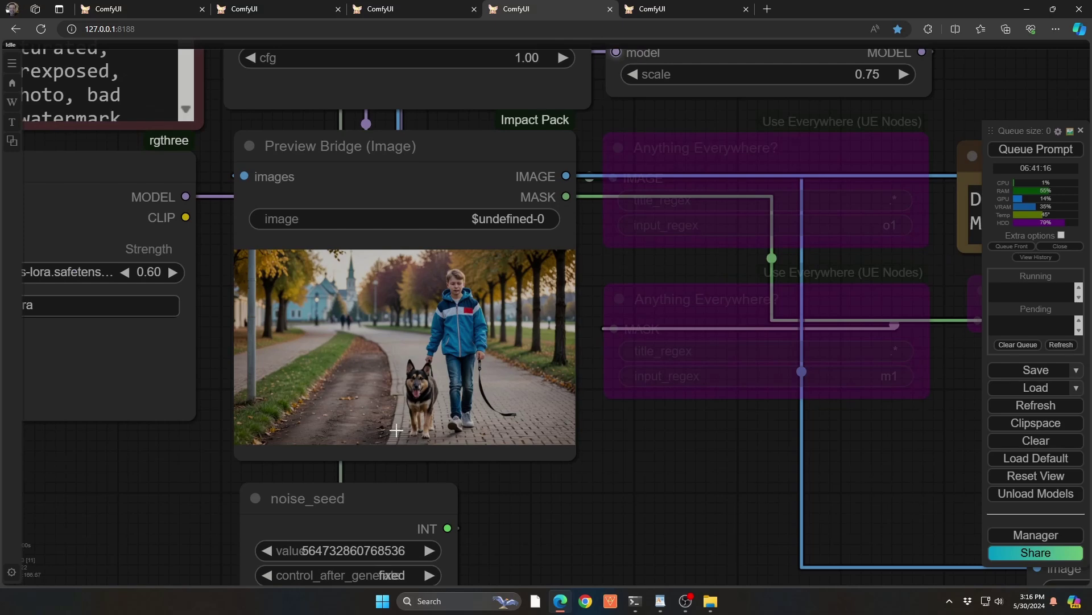
drag(705, 456, 492, 583)
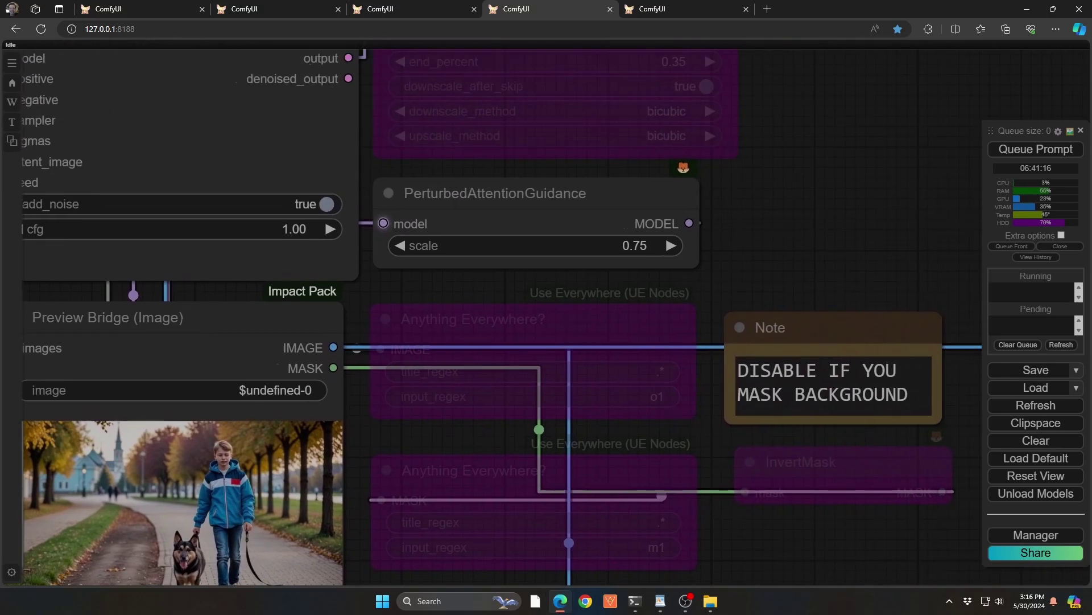
drag(807, 162, 608, 524)
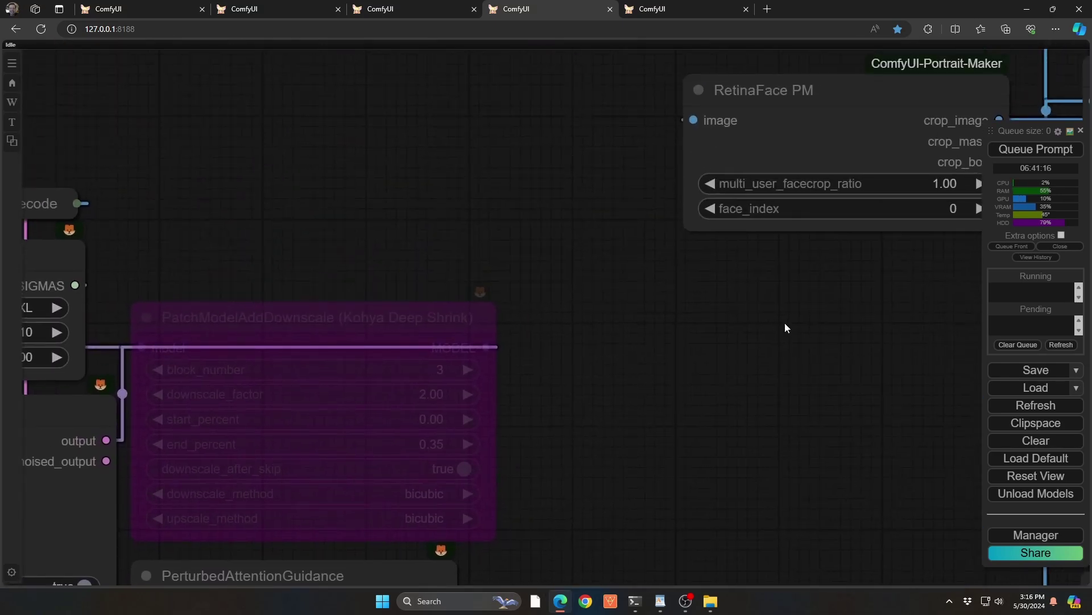
Set the RetinaFace PM node's face_index to 1 and run the workflow to crop another face.
drag(786, 323, 499, 485)
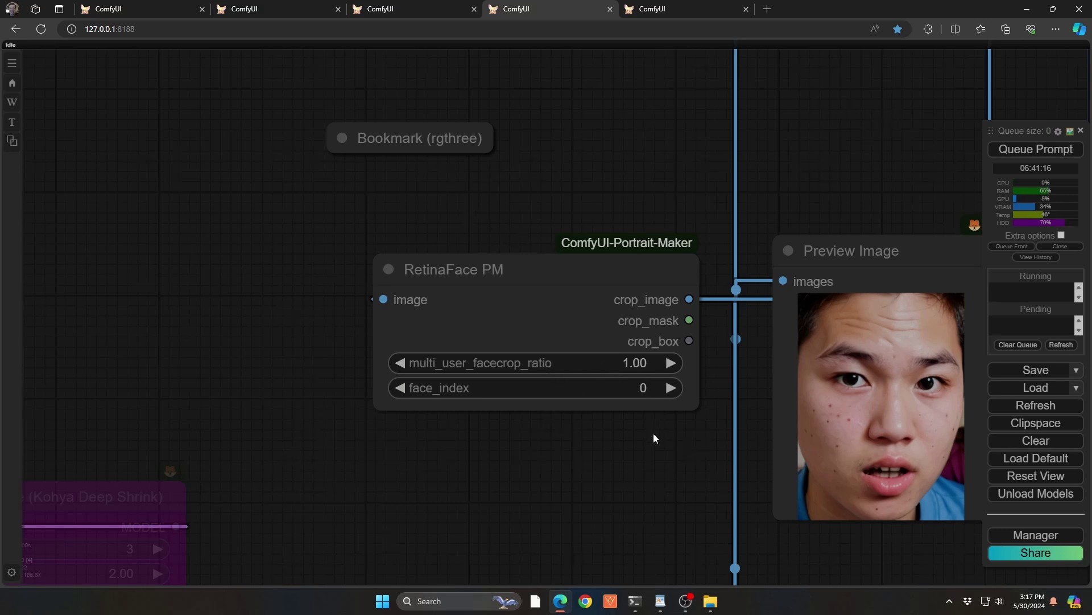
drag(654, 435, 472, 421)
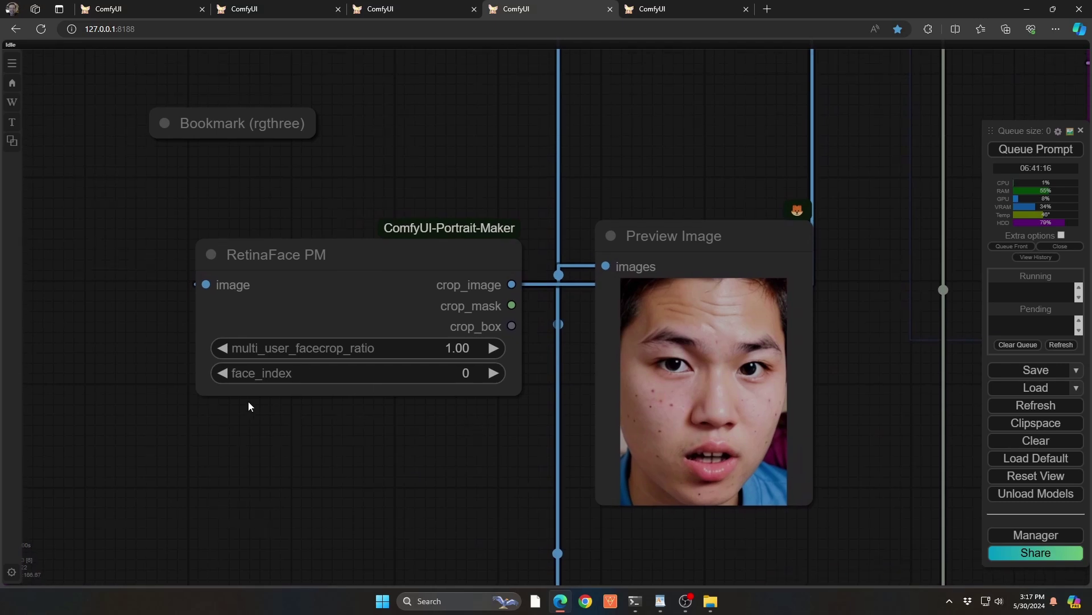
click(494, 373)
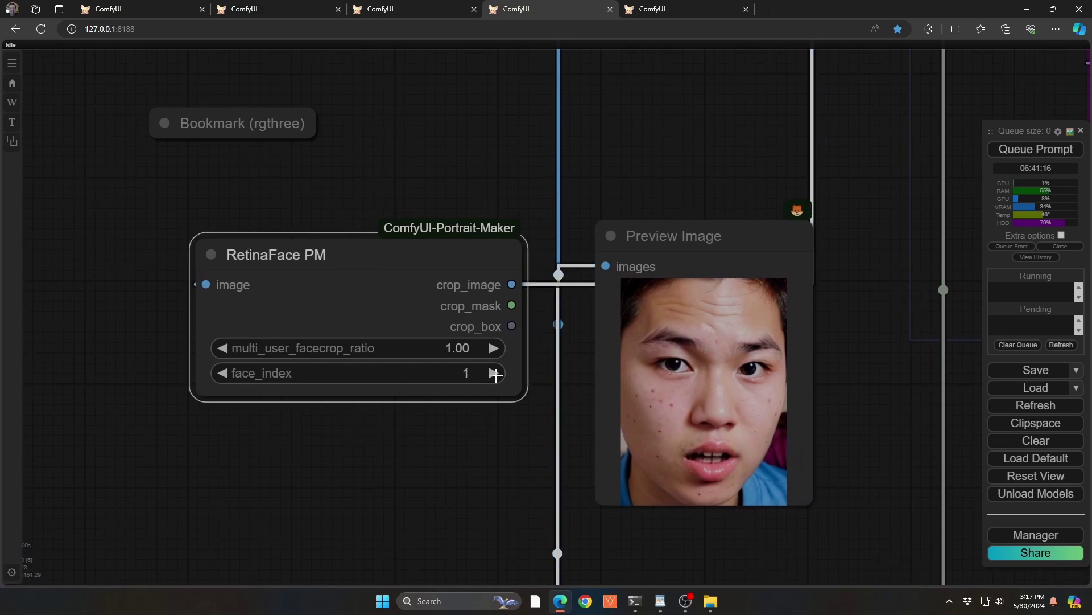
key(ctrl+Return)
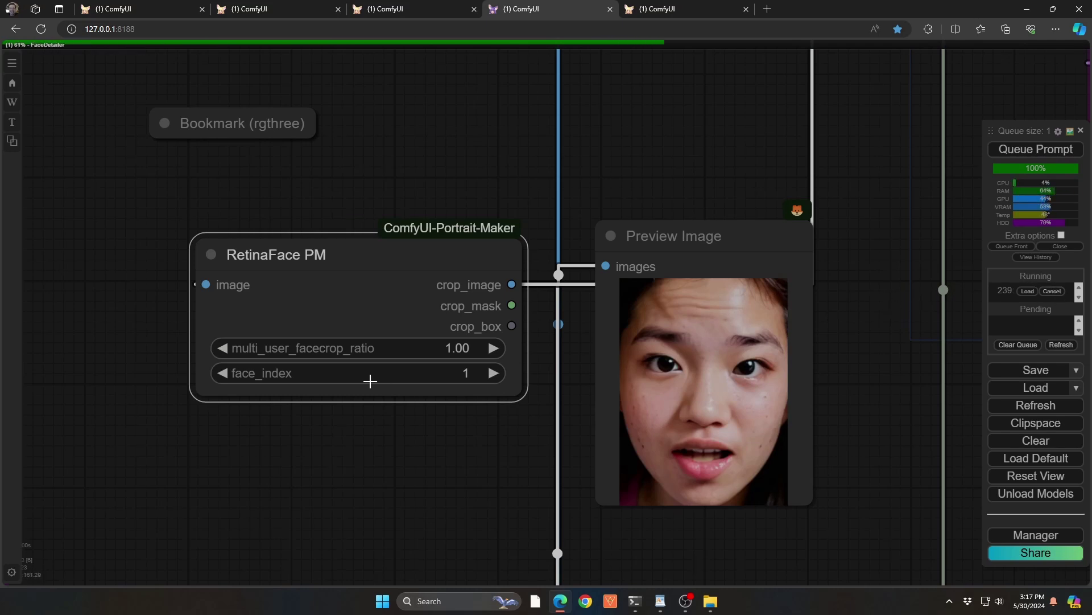
Return the RetinaFace PM node's face_index to 0 and run the workflow again.
click(222, 373)
key(ctrl+Return)
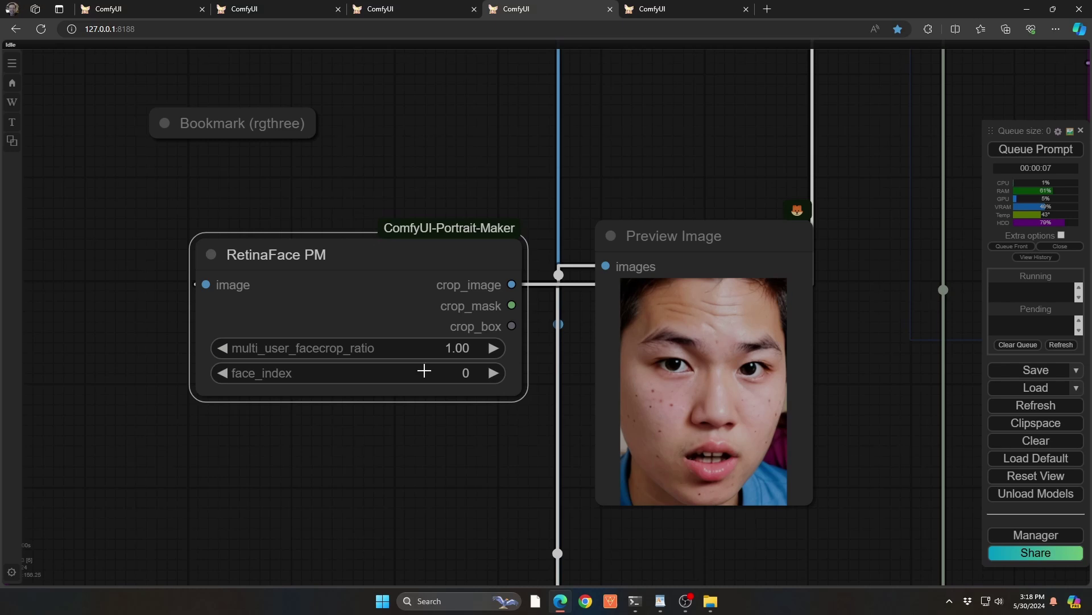
Examine the cropped face preview, the boy-and-dog image and the GroundingDinoSAMSegment node that masks the boy.
scroll(426, 371, down, 4)
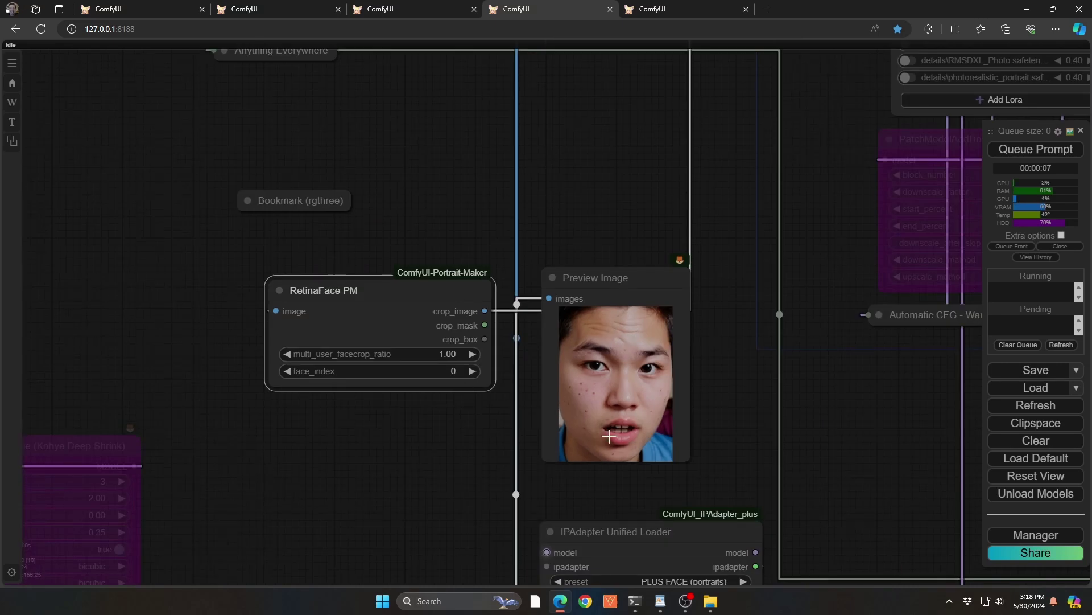
scroll(489, 390, down, 4)
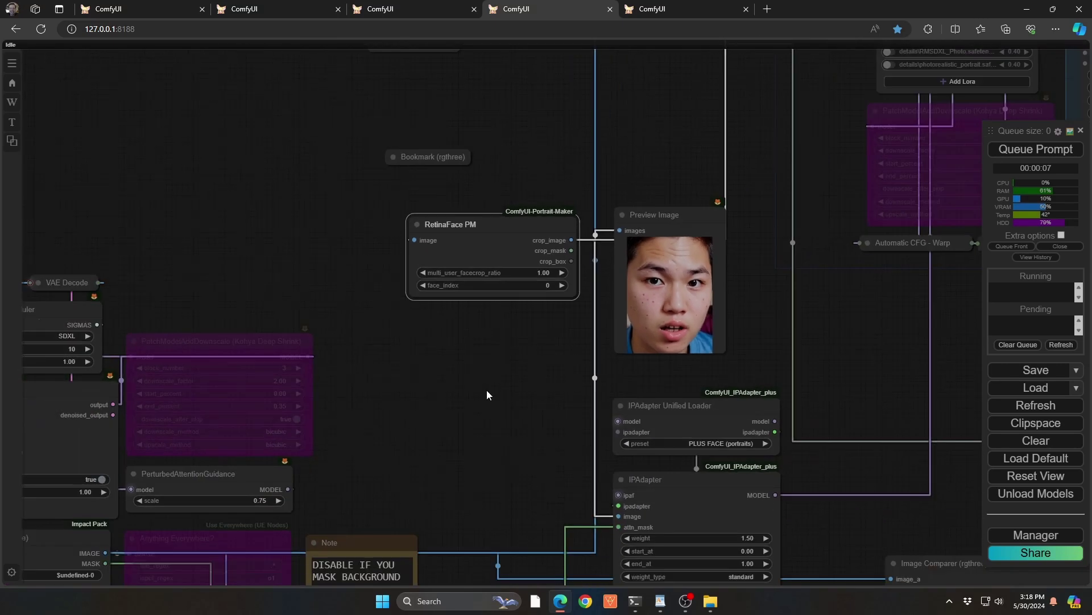
drag(463, 404, 636, 206)
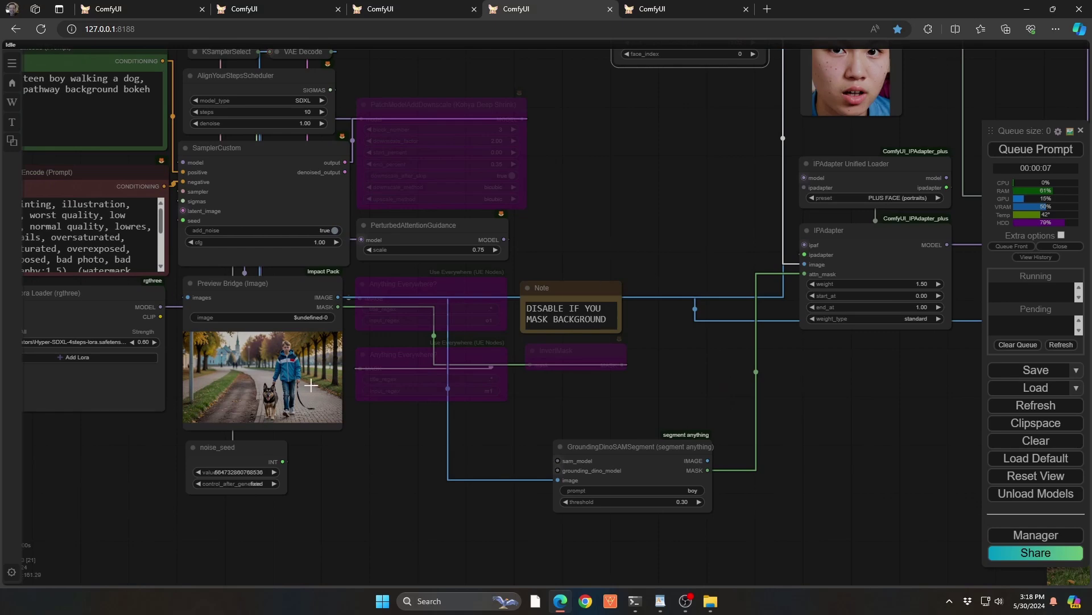
scroll(311, 385, up, 8)
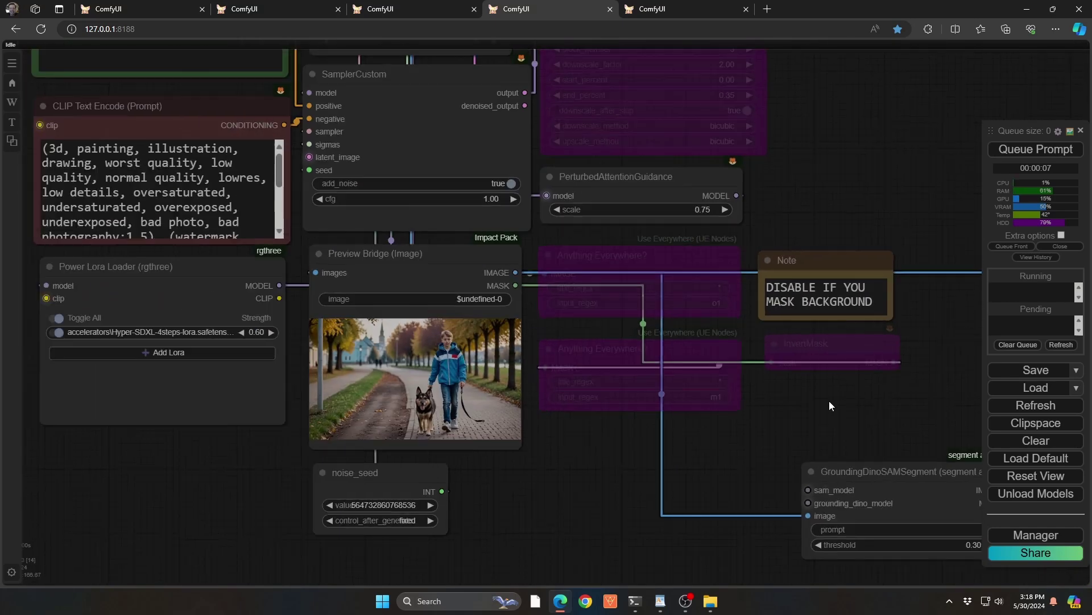
scroll(829, 400, down, 4)
drag(876, 123, 580, 242)
scroll(579, 243, down, 2)
scroll(500, 263, up, 2)
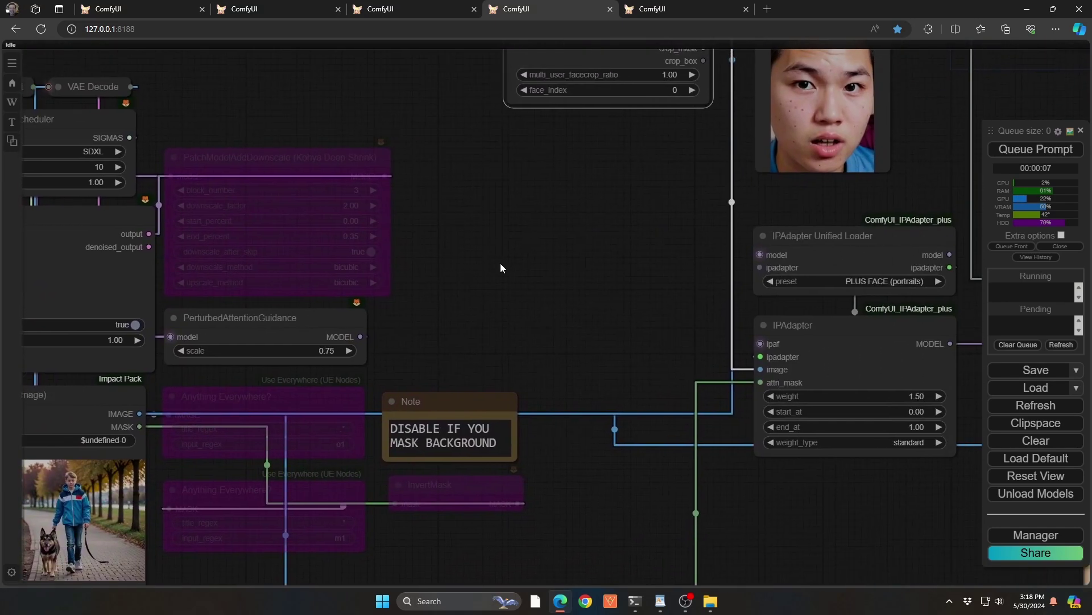
drag(512, 296, 412, 128)
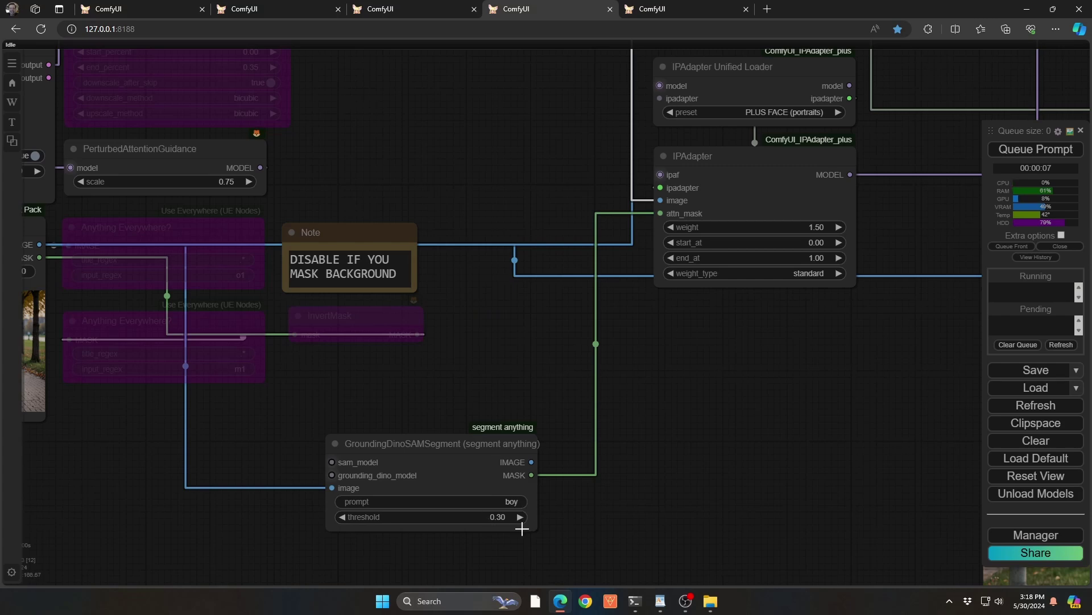
drag(167, 432, 373, 451)
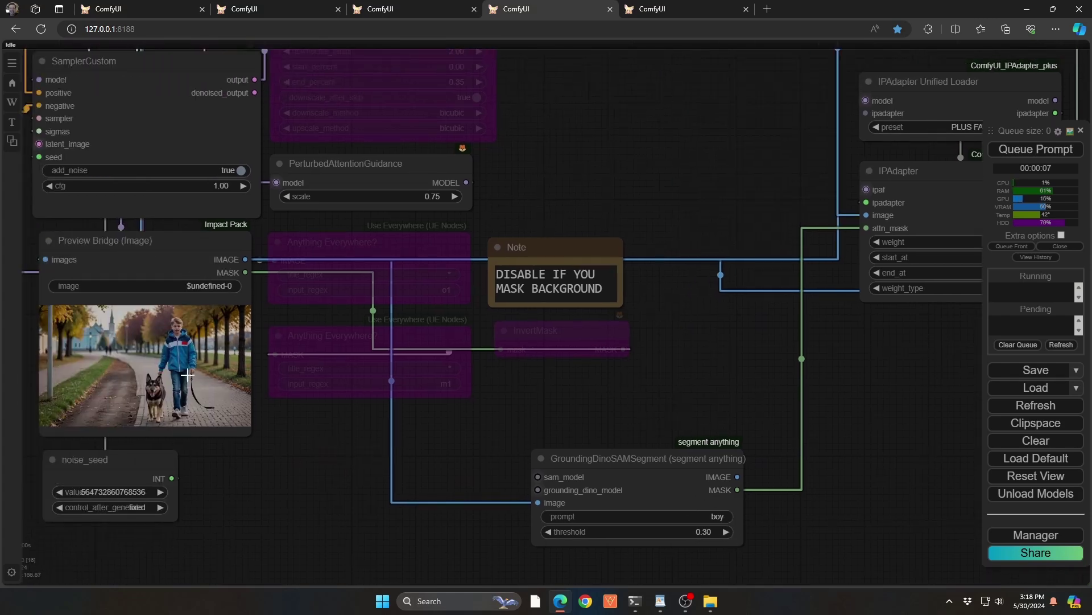
Trace how the cropped face and the segment mask feed the IPAdapter node's image and attn_mask inputs.
drag(704, 271, 522, 330)
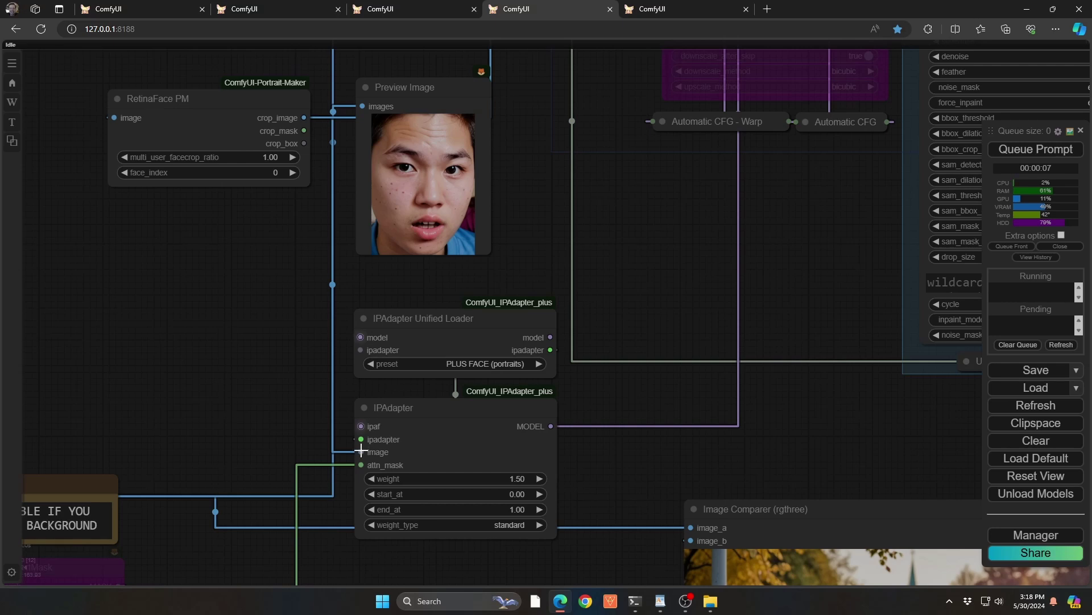
drag(361, 440, 362, 453)
drag(342, 472, 398, 166)
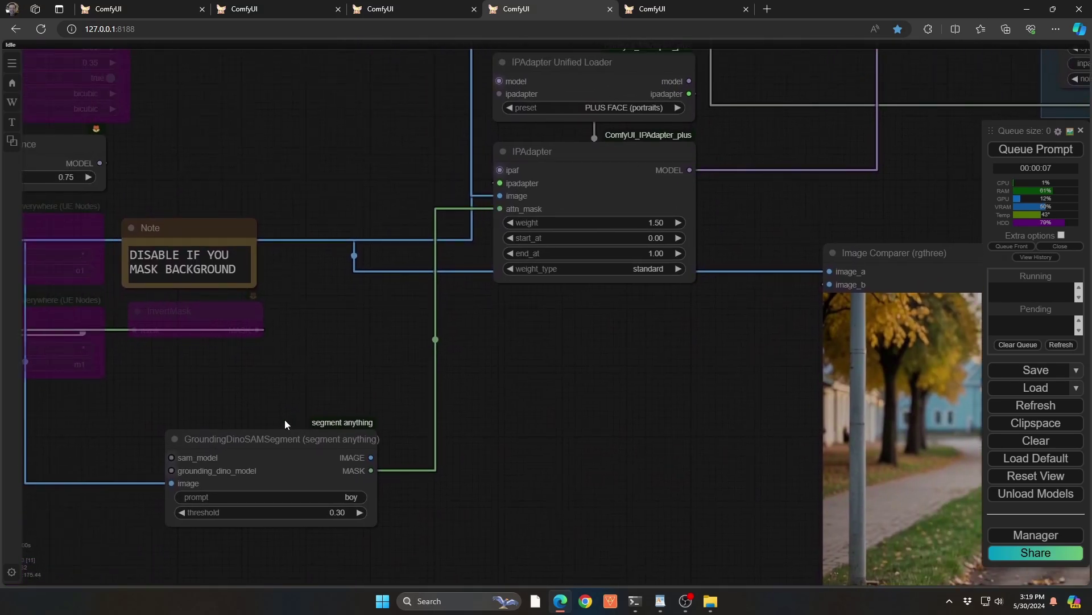
drag(284, 419, 420, 390)
drag(677, 334, 341, 465)
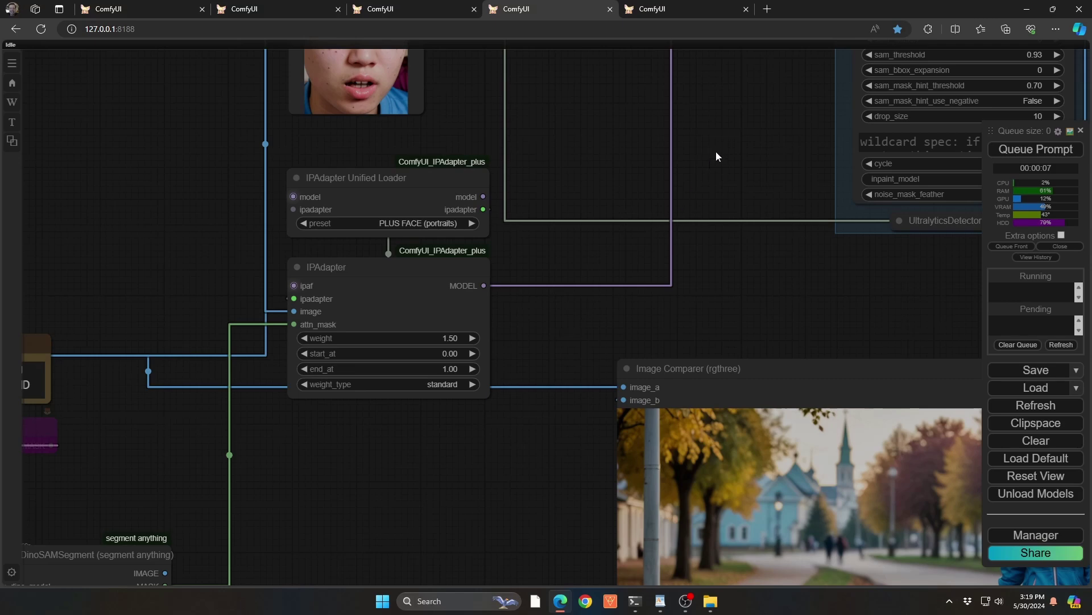
Examine the FaceDetailer node's connections and the face-switched boy in its Preview Bridge image.
drag(716, 151, 488, 509)
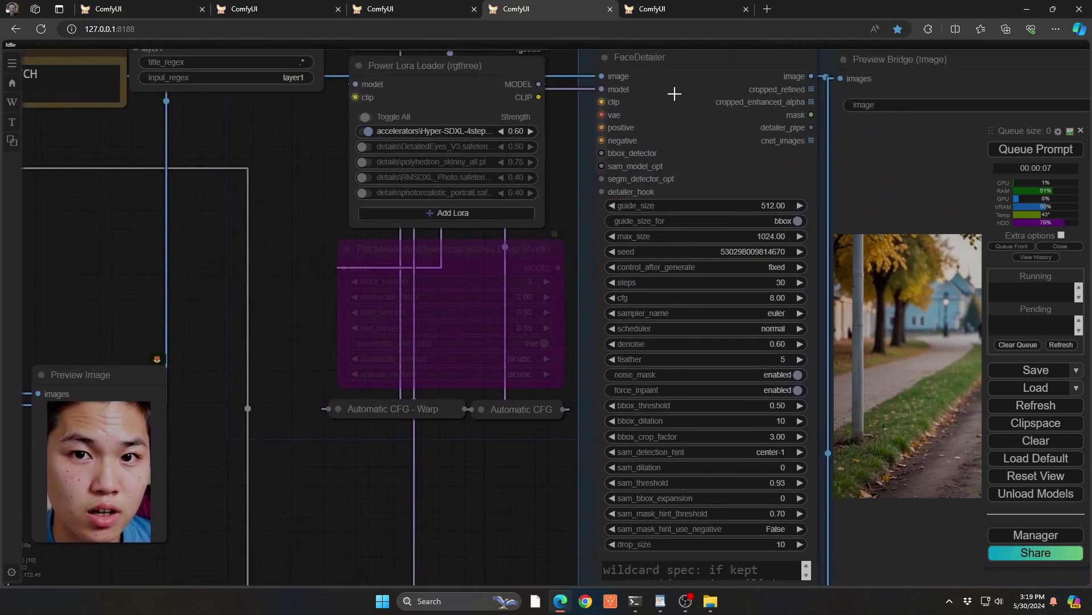
drag(520, 495, 215, 471)
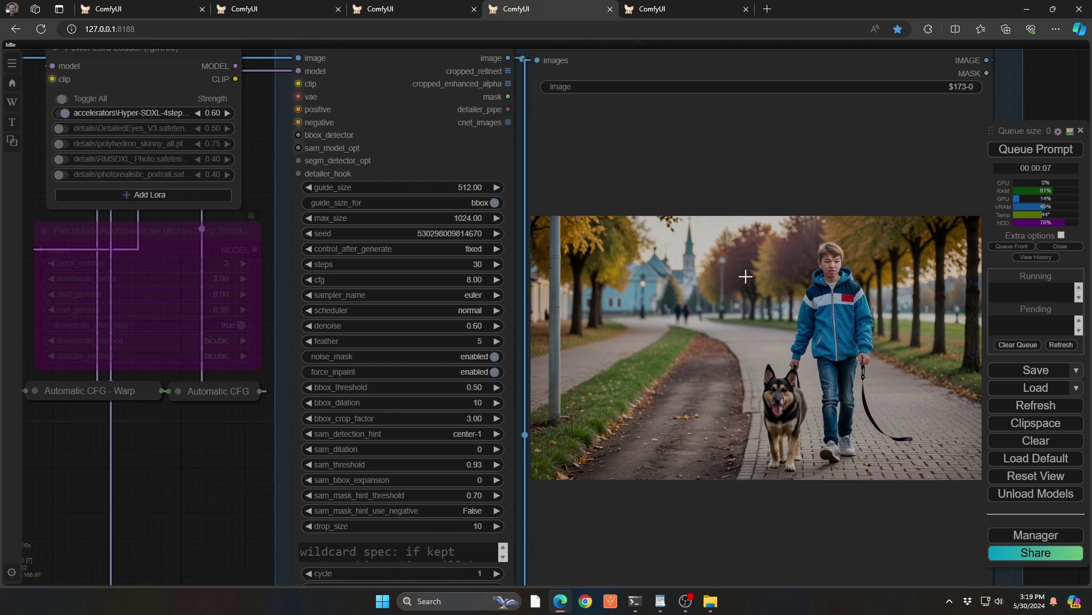
scroll(873, 291, up, 6)
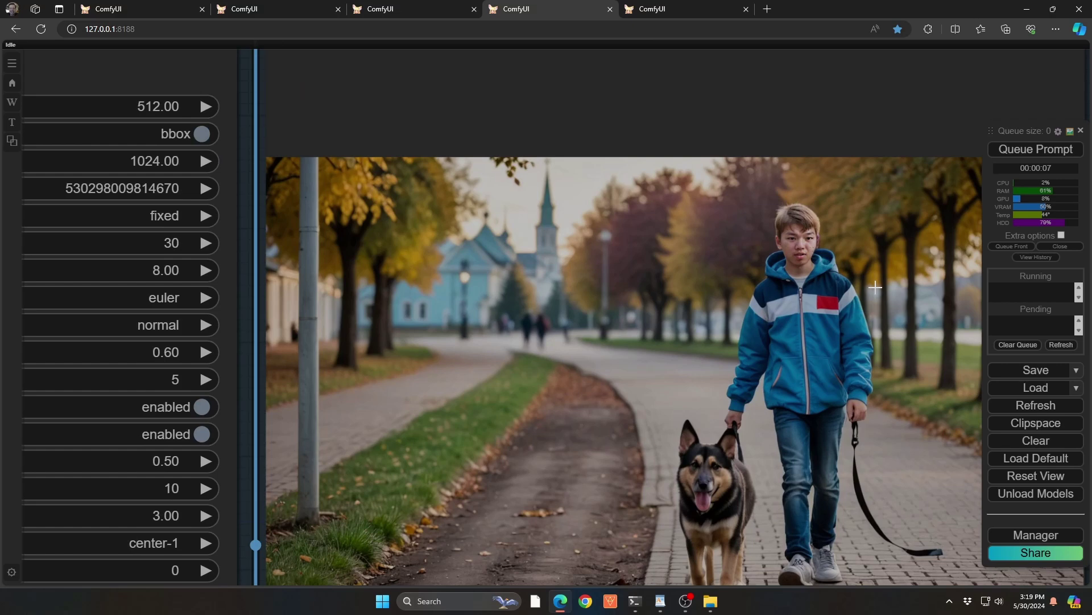
scroll(875, 287, down, 6)
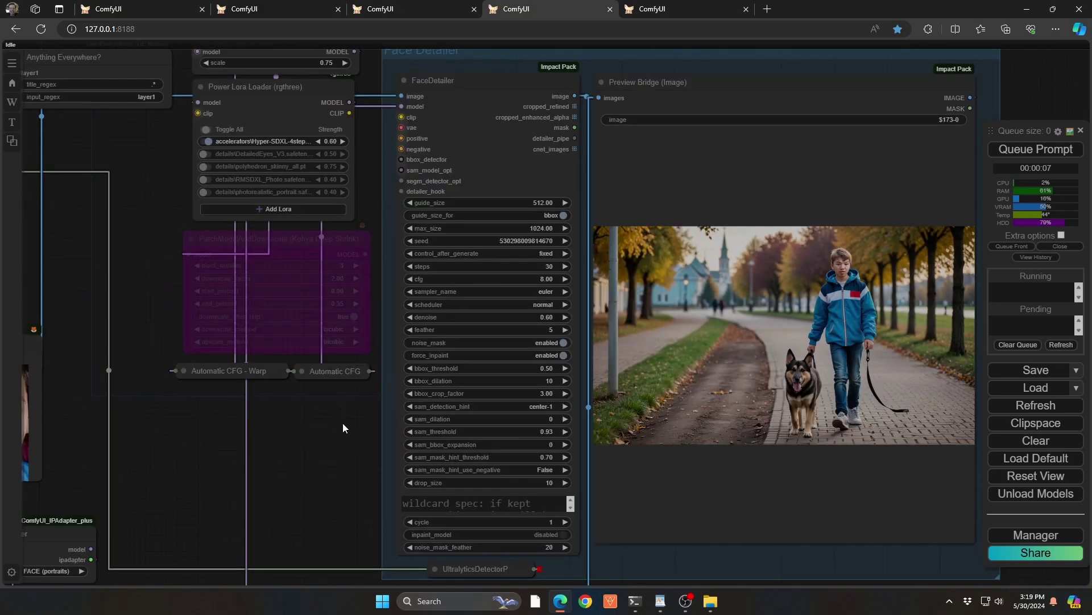
Compare the boy's original and switched faces in the face-switch workflow's Image Comparer.
drag(342, 422, 361, 94)
drag(95, 505, 54, 408)
scroll(499, 434, up, 3)
scroll(234, 366, up, 3)
scroll(261, 366, up, 4)
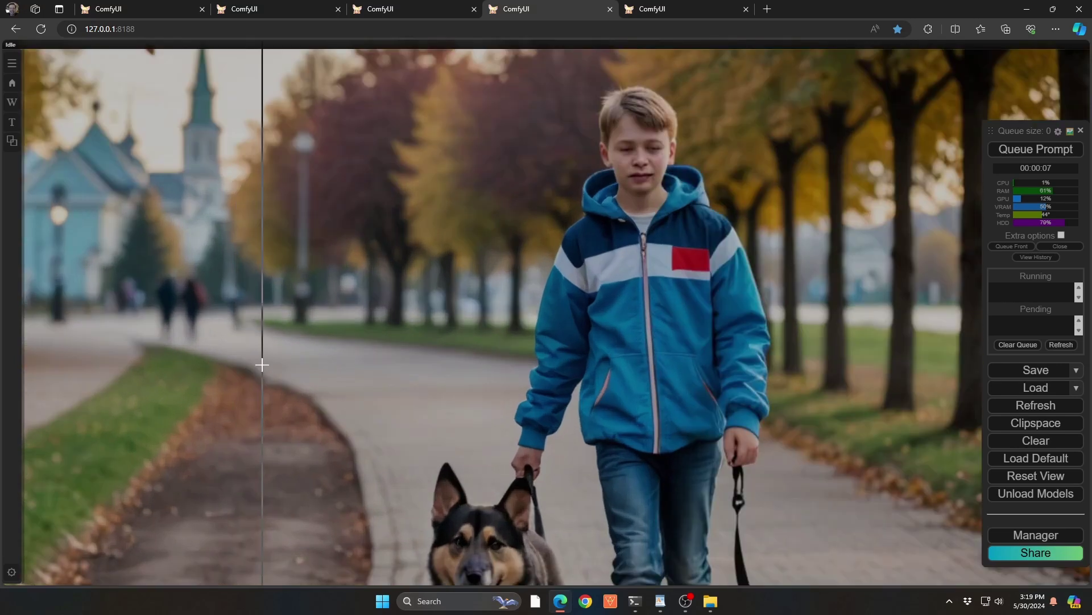
scroll(261, 366, down, 2)
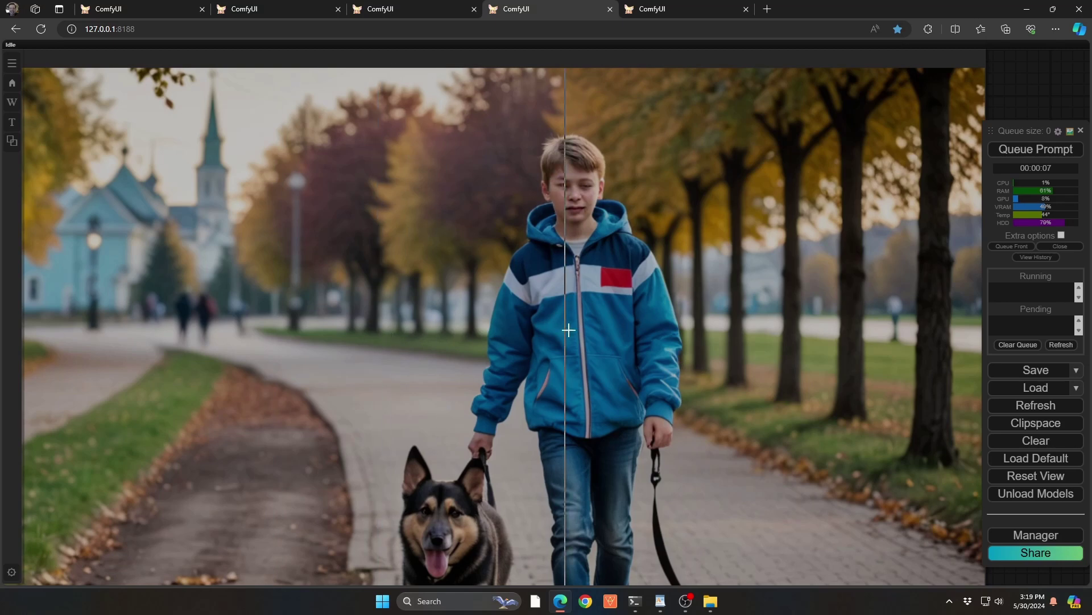
scroll(604, 259, up, 5)
scroll(610, 259, down, 5)
scroll(611, 259, down, 6)
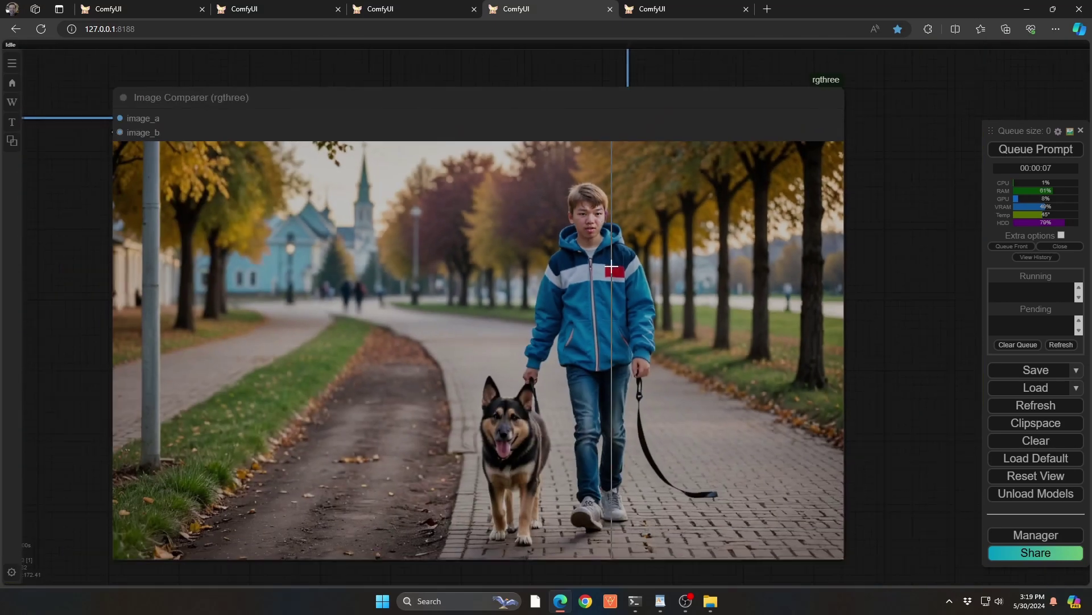
drag(888, 223, 782, 355)
scroll(850, 350, down, 4)
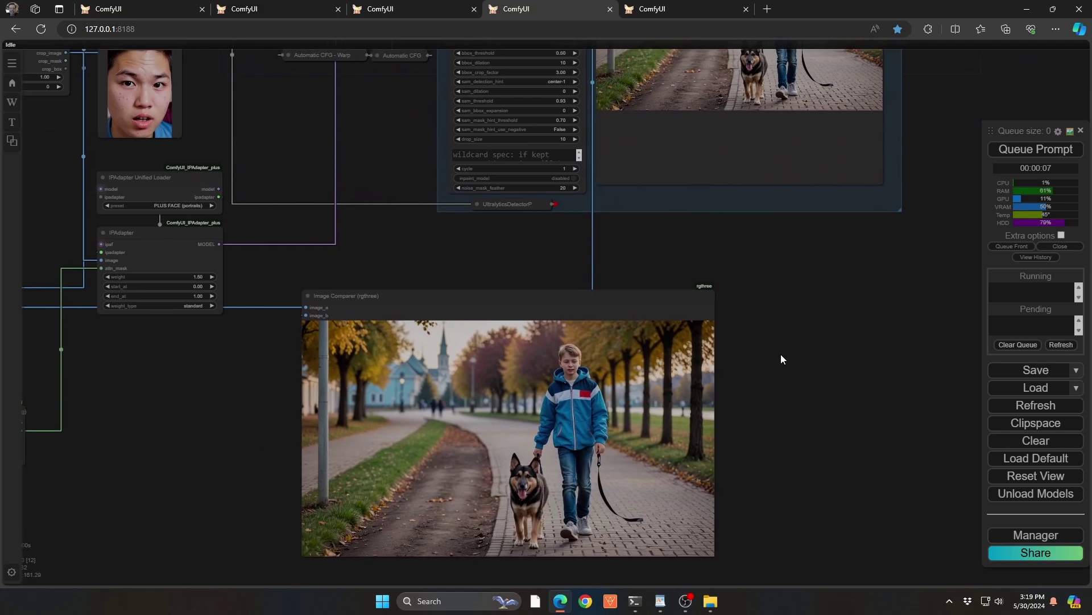